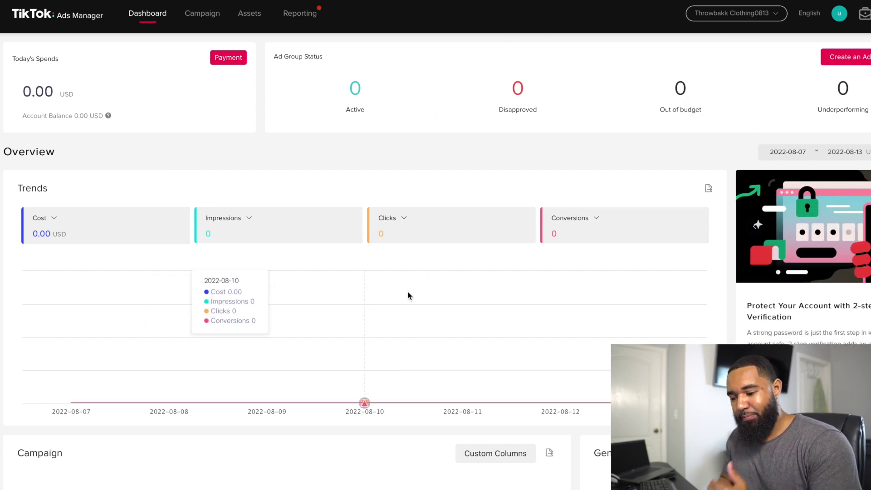
- Open the web events manager from the ad account's assets and start a new web event setup
left_click(588, 223)
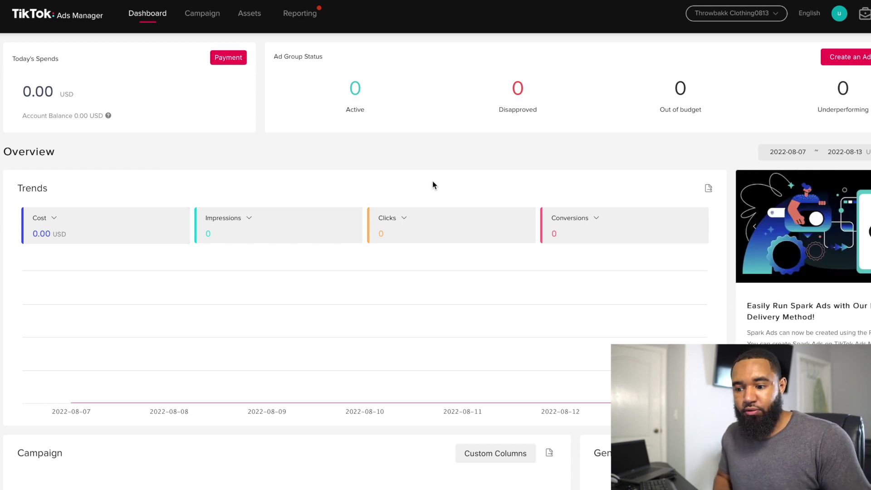
mouse_move(248, 14)
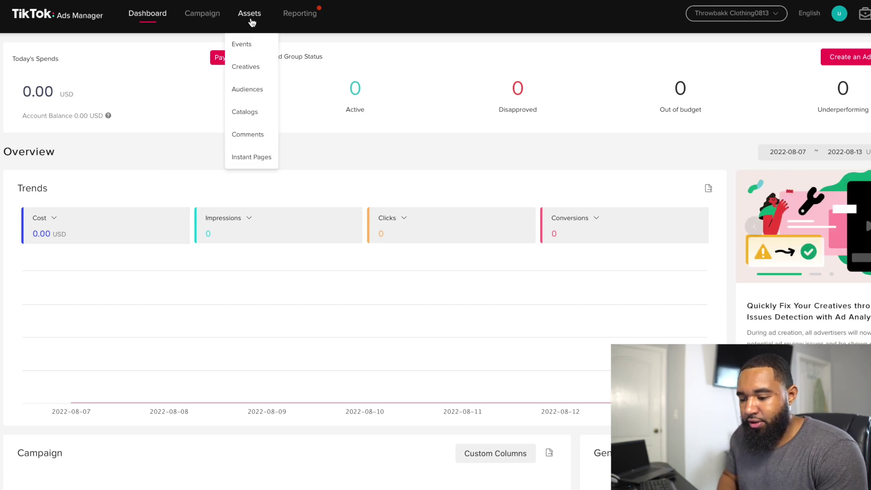
left_click(250, 46)
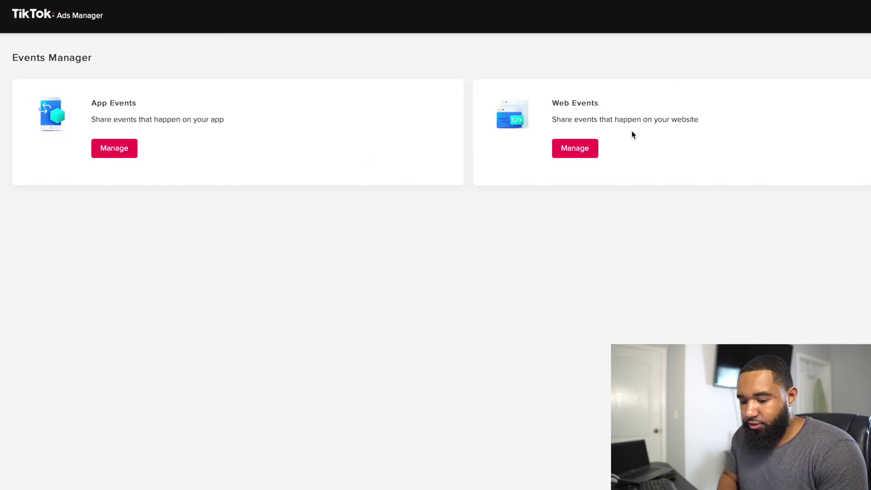
left_click(579, 152)
left_click(67, 107)
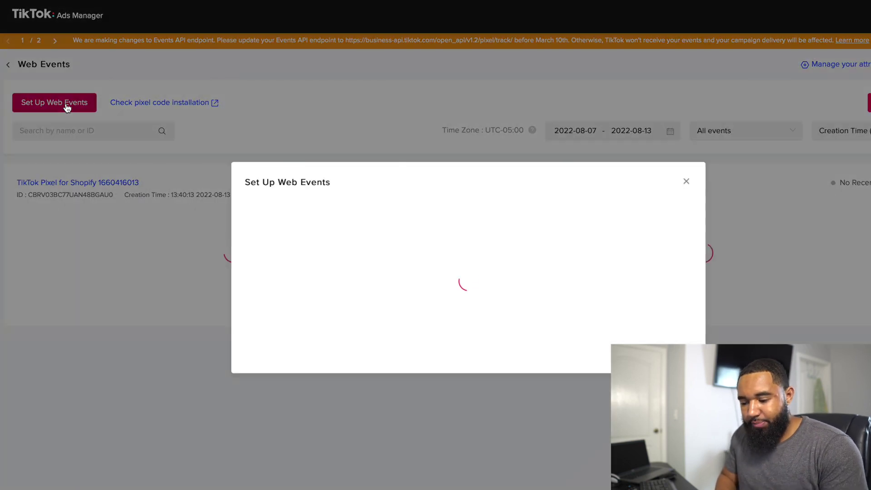
- Name the pixel "Get Money Pixel" and choose TikTok Pixel as its connection method
left_click(341, 209)
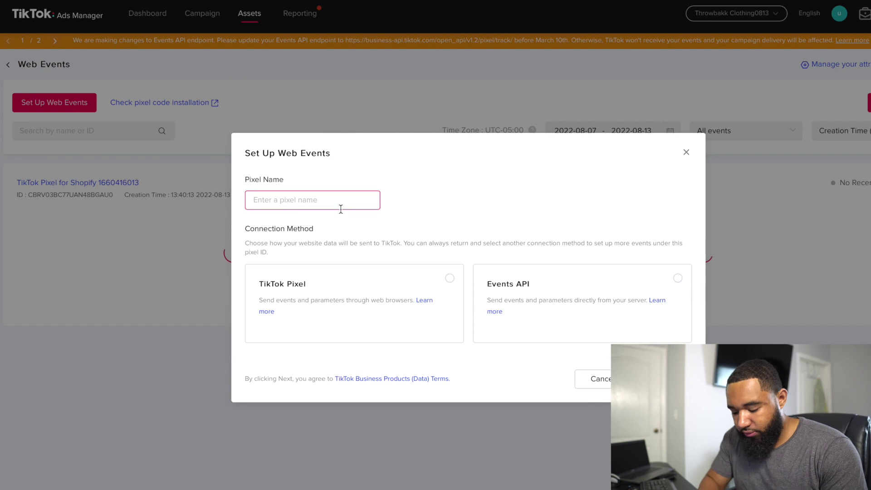
left_click(342, 203)
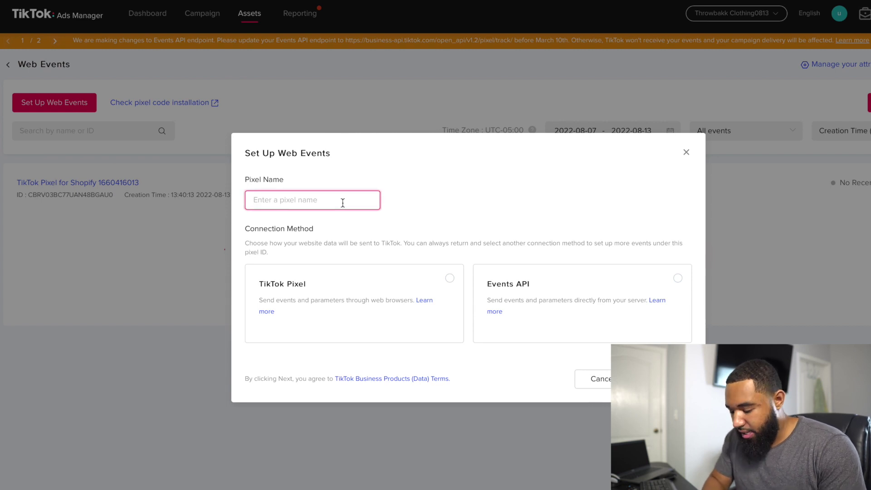
type("Get Money Pixel")
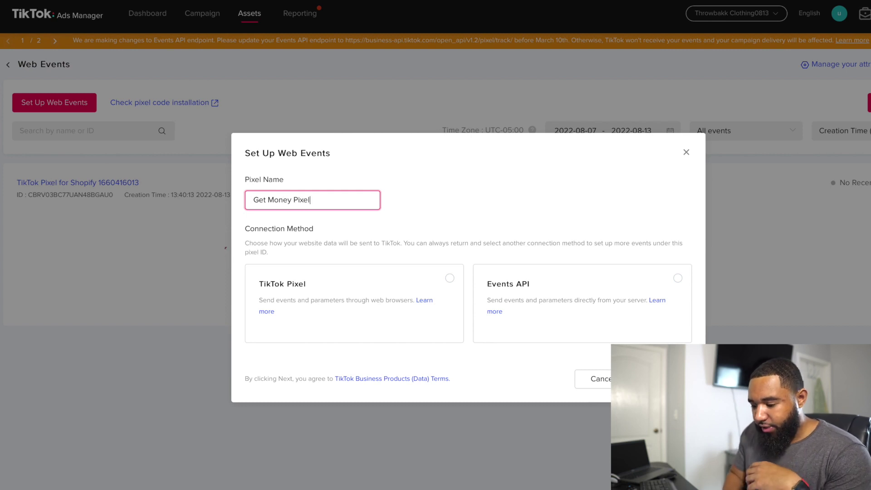
left_click(425, 288)
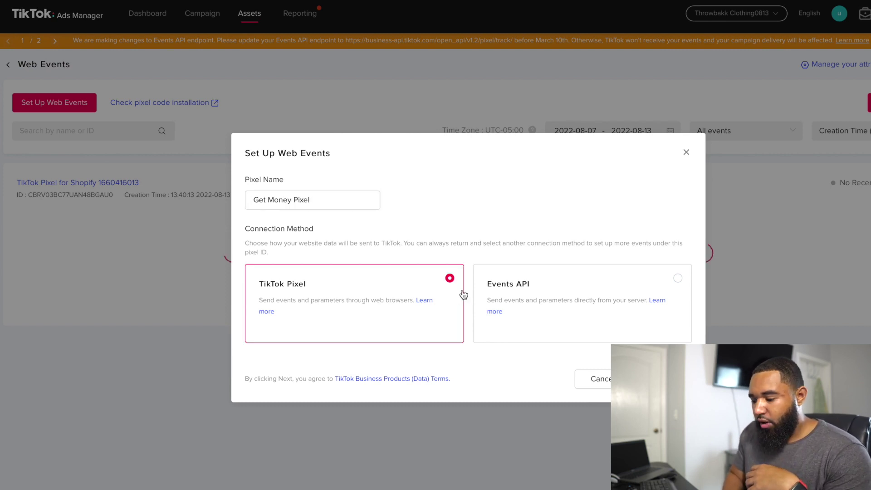
left_click(663, 379)
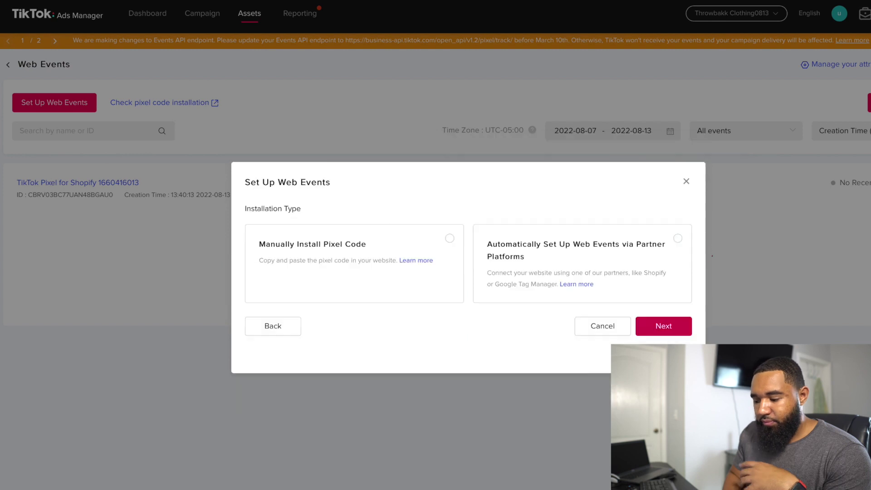
- Choose automatic web event setup via partner platforms and pick Shopify as the partner
left_click(665, 256)
left_click(667, 331)
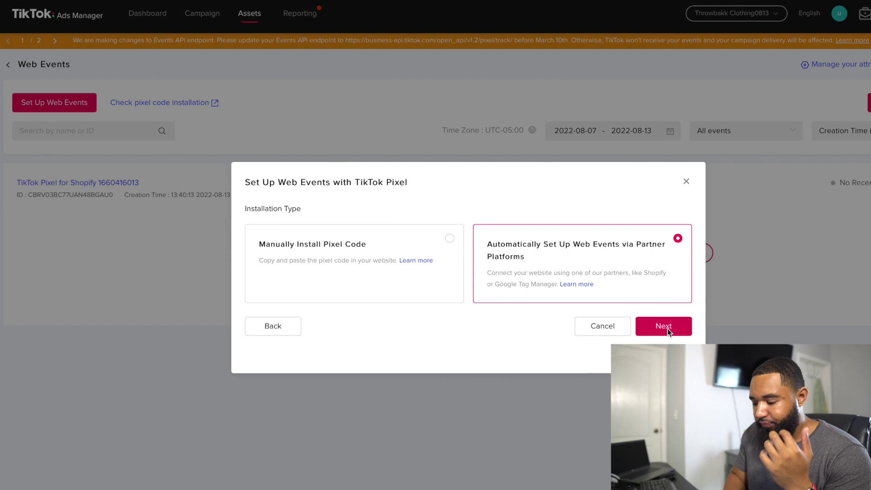
left_click(615, 202)
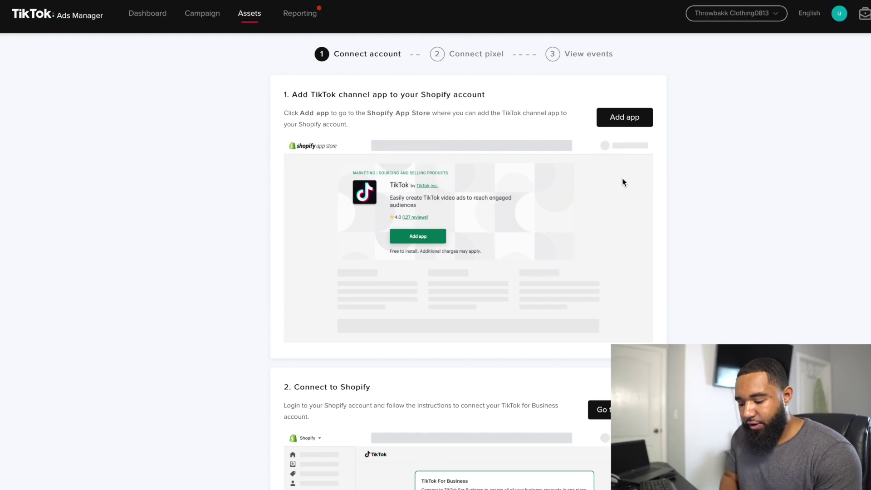
- Review the Shopify connection instructions, then allow first-party cookies and enable Automatic Advanced Matching for the pixel
scroll(623, 182, "down", 5)
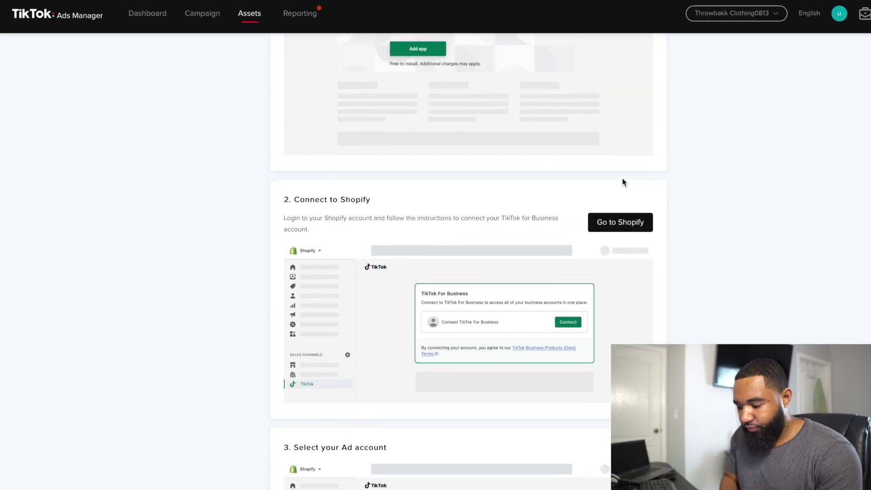
scroll(607, 260, "down", 9)
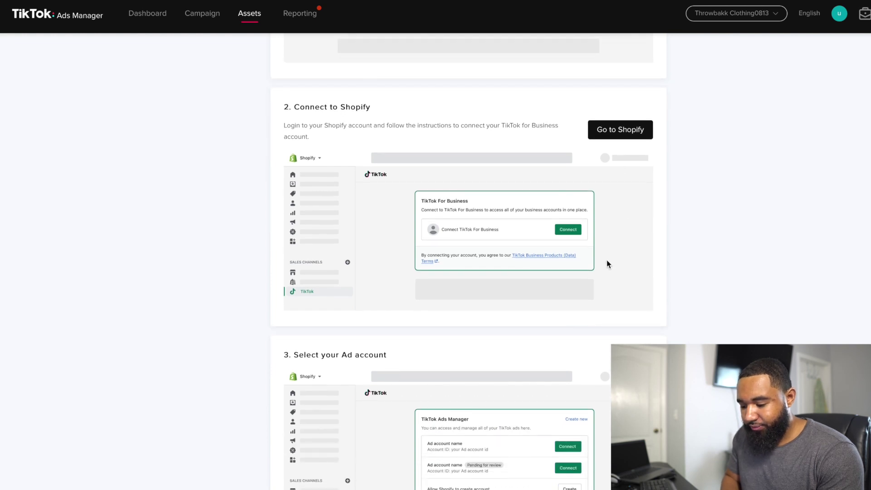
scroll(595, 136, "up", 9)
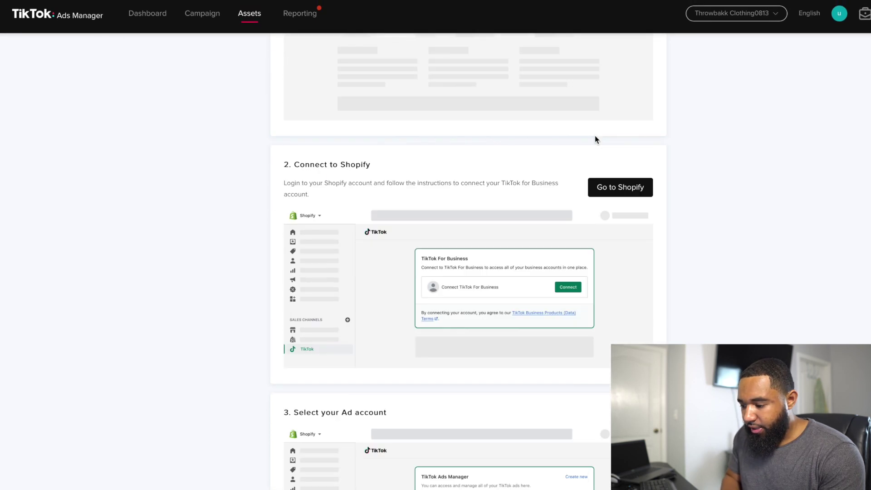
scroll(618, 182, "up", 5)
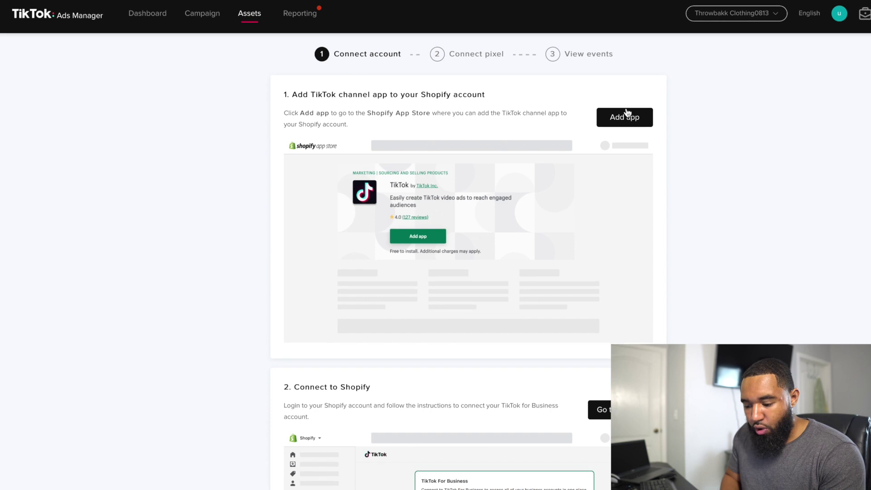
scroll(605, 145, "down", 9)
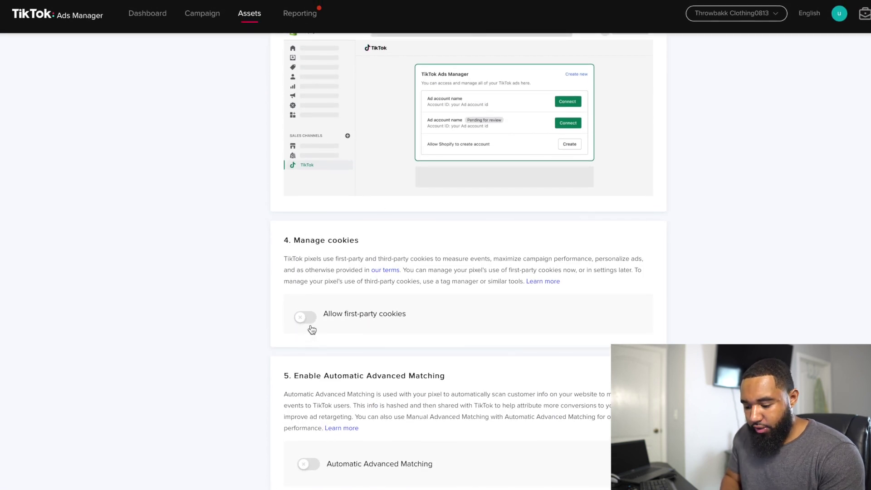
left_click(302, 319)
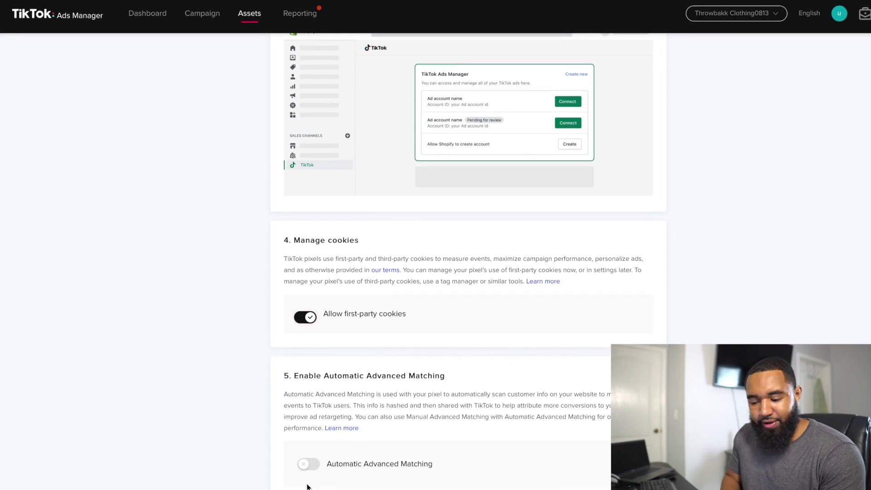
left_click(310, 470)
scroll(555, 432, "down", 2)
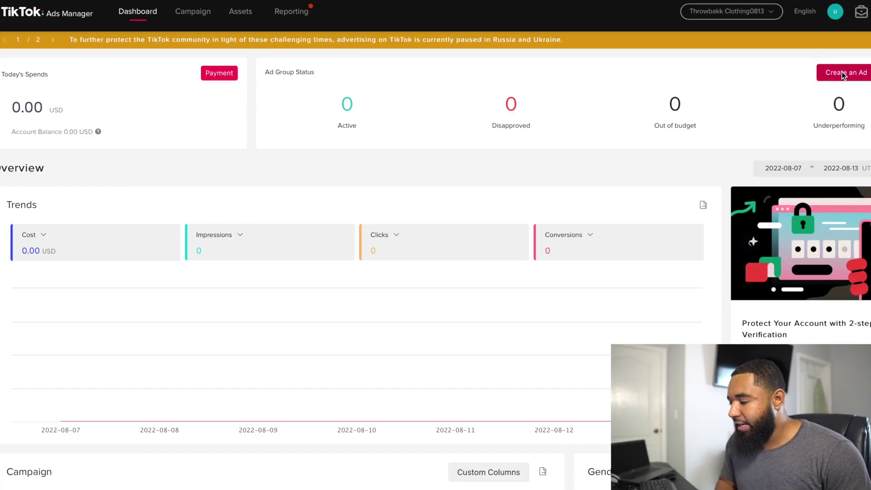
- Start creating a new ad from the dashboard and look over the available advertising objectives
left_click(843, 74)
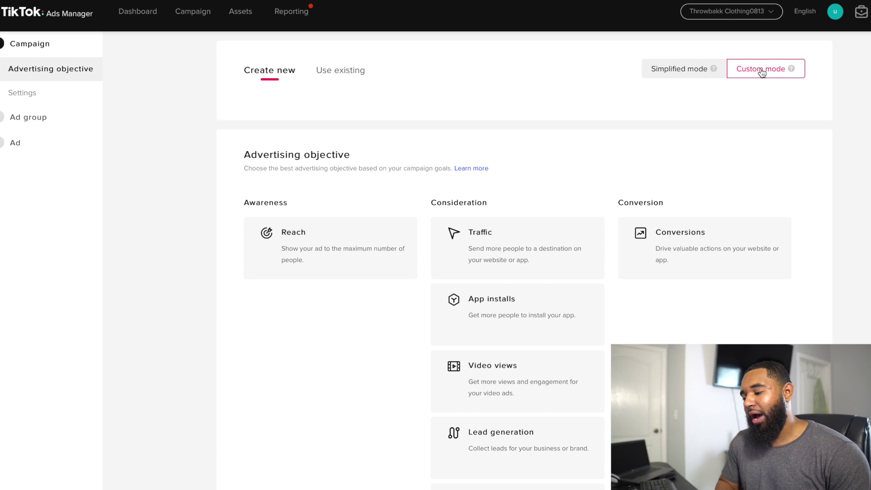
scroll(680, 143, "down", 1)
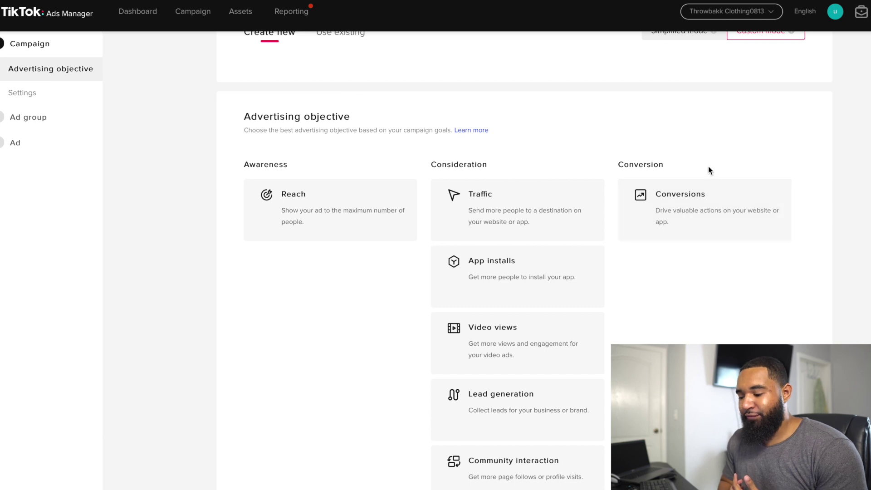
scroll(724, 311, "down", 1)
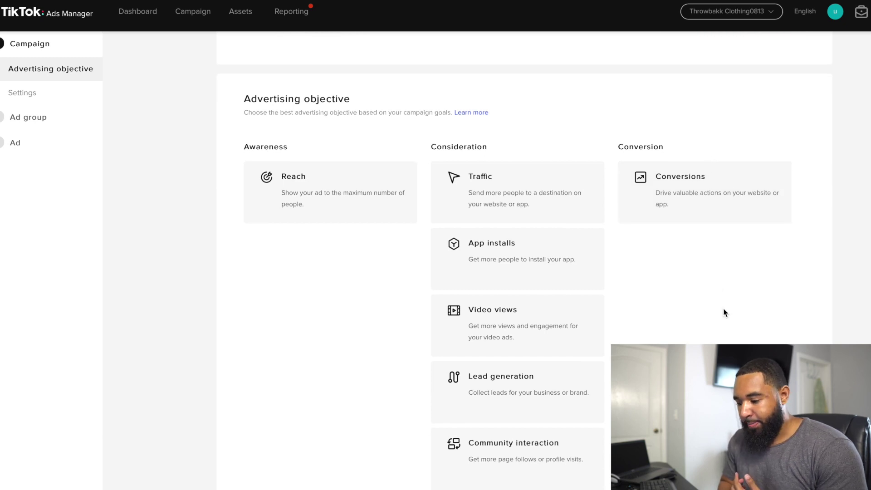
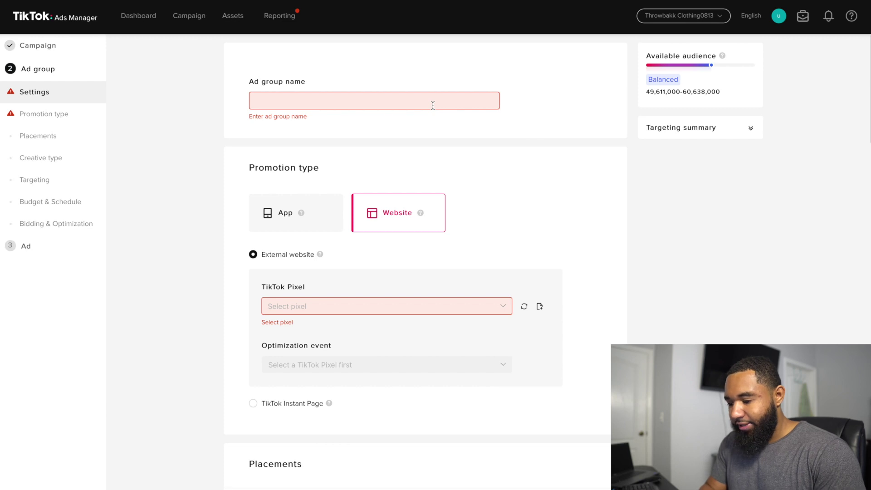
- Name the ad group "Shopify test" and set its website promotion to Get Money Pixel with Complete Payment as the optimization event
type("Shopify test")
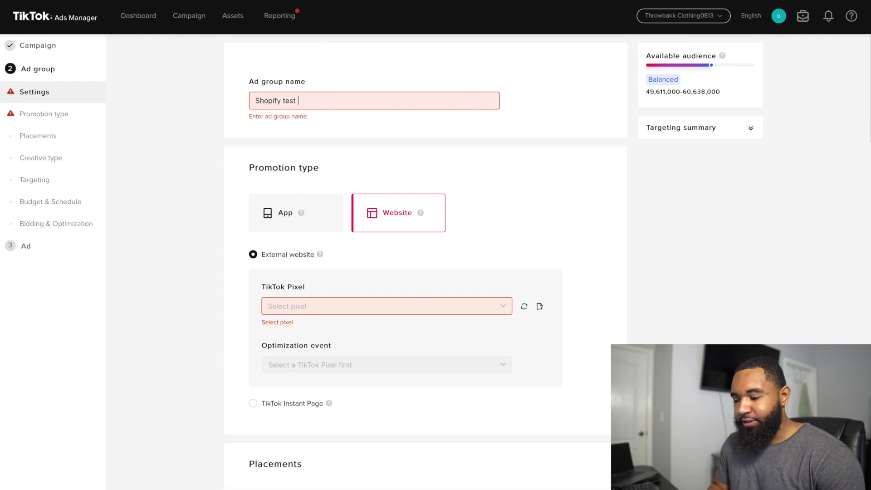
scroll(527, 137, "down", 2)
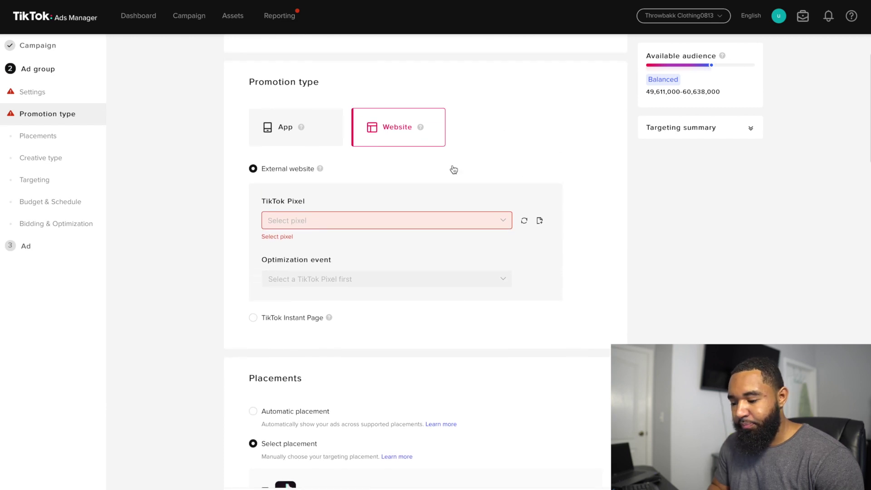
scroll(472, 181, "down", 1)
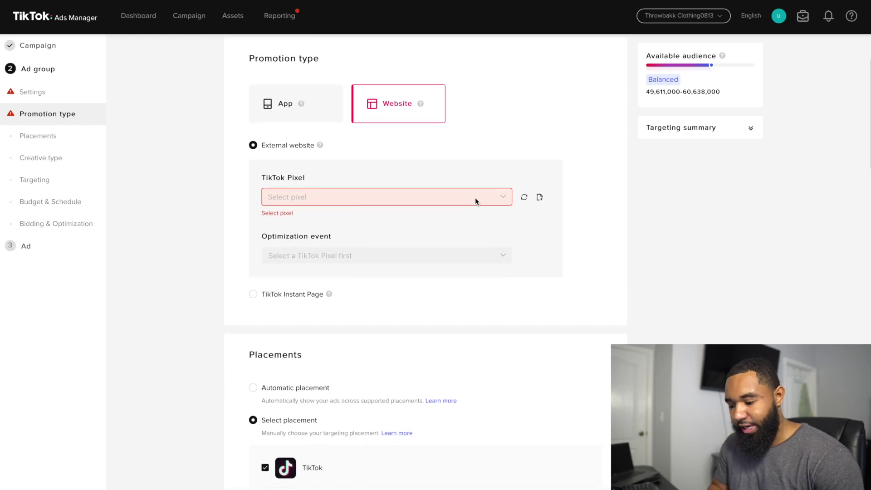
left_click(476, 198)
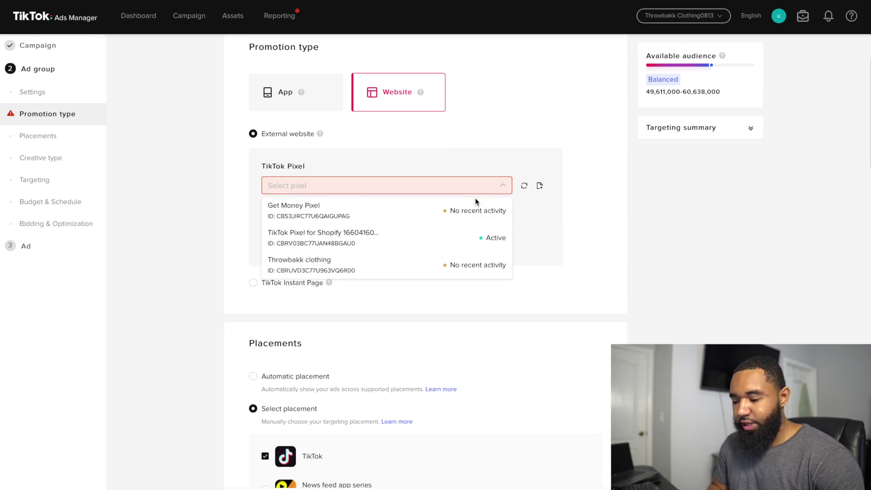
left_click(468, 219)
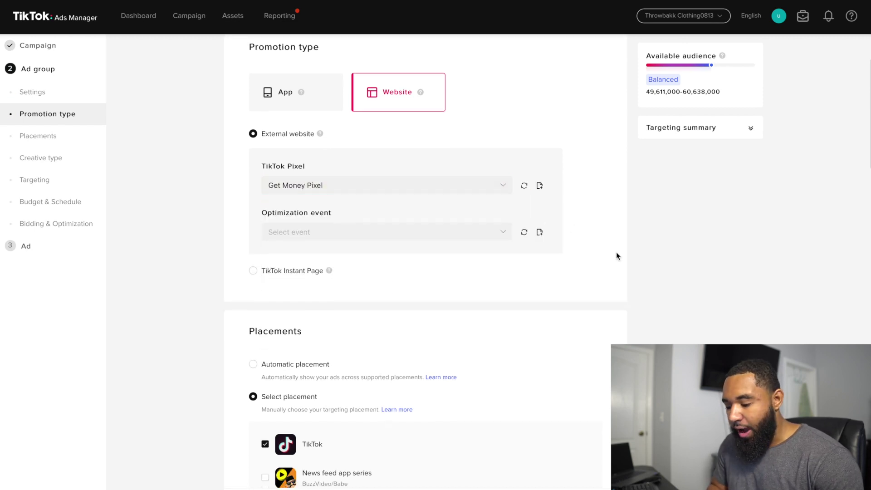
left_click(478, 238)
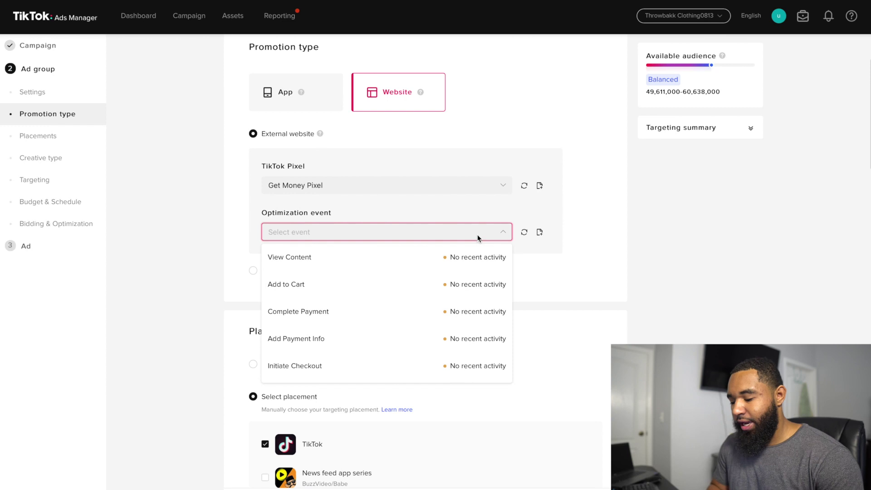
left_click(418, 312)
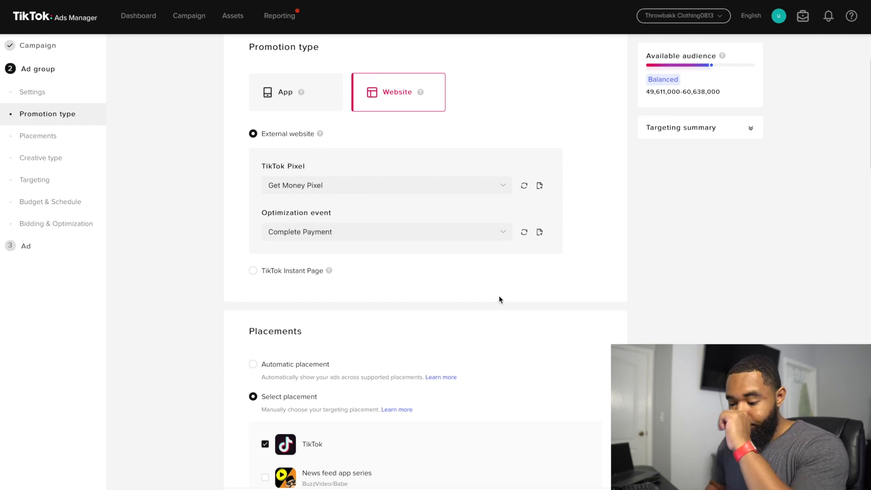
- Review the ad group's placement, creative type and targeting settings, including location, languages, gender, age and household income
scroll(499, 297, "down", 3)
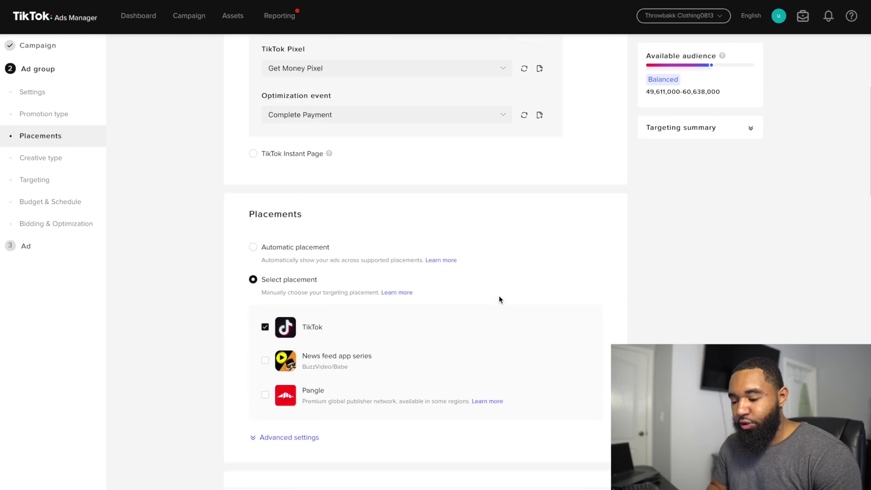
scroll(453, 268, "down", 1)
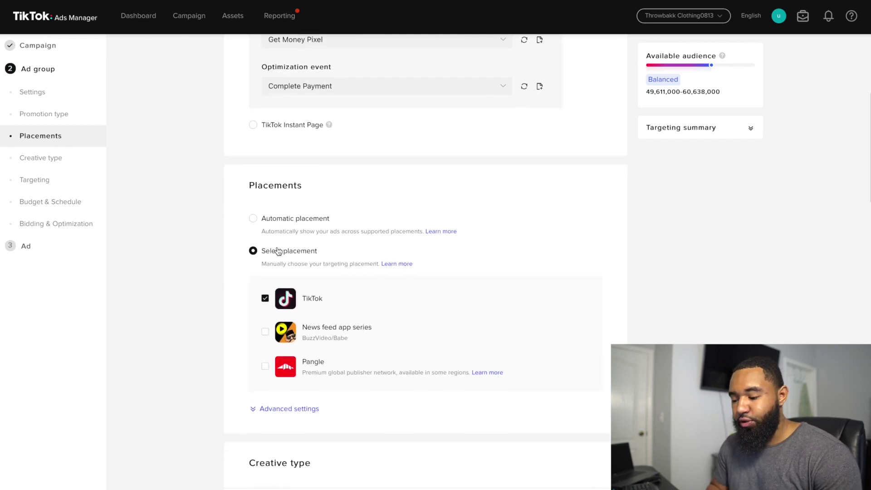
scroll(498, 290, "down", 2)
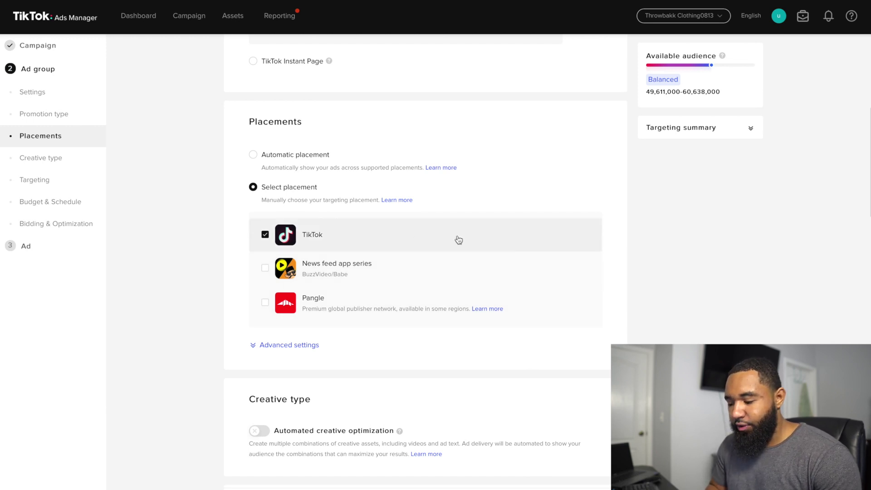
scroll(459, 240, "down", 5)
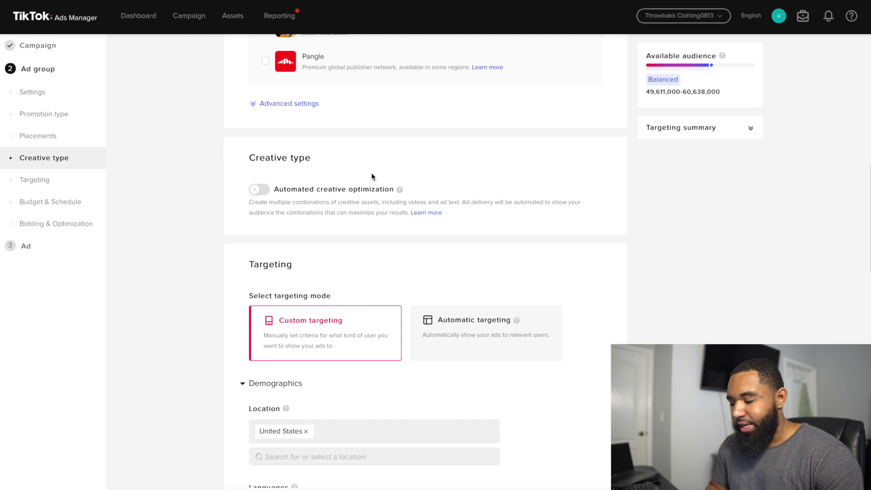
scroll(508, 216, "down", 3)
scroll(543, 293, "down", 1)
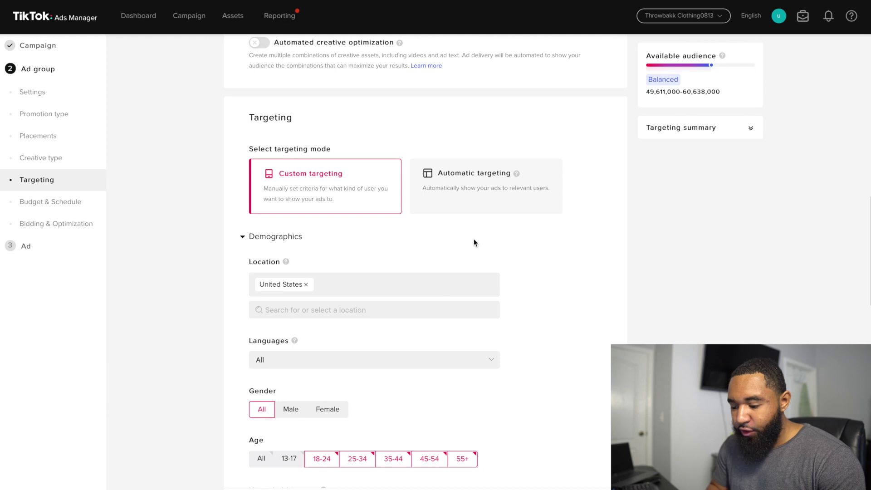
scroll(474, 243, "down", 2)
scroll(451, 274, "down", 1)
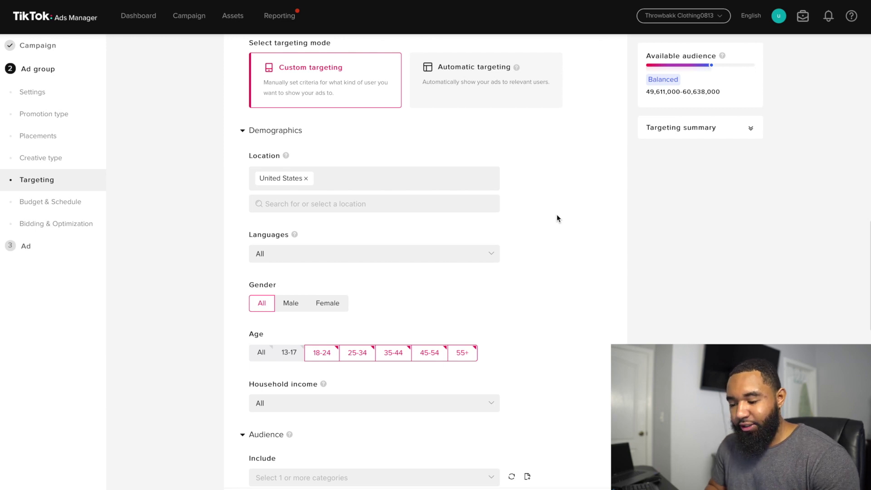
- Review the ad group's demographic targeting and look over the available household income options
scroll(556, 219, "down", 1)
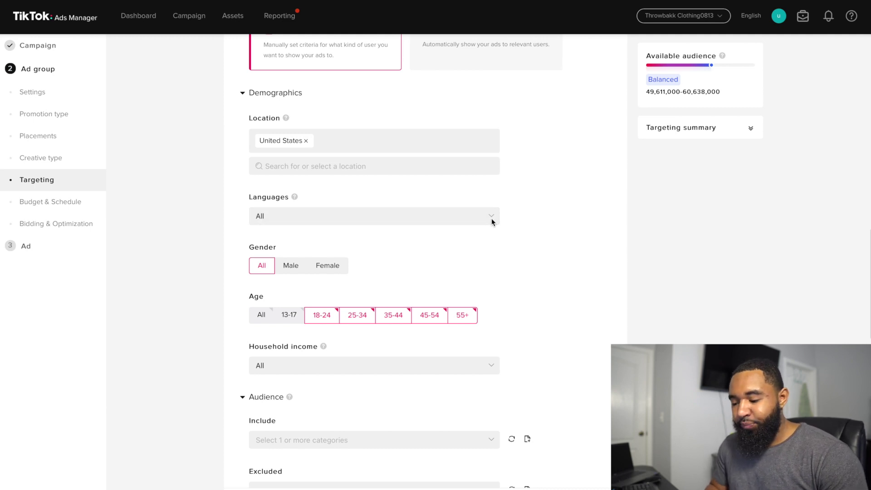
scroll(491, 219, "down", 1)
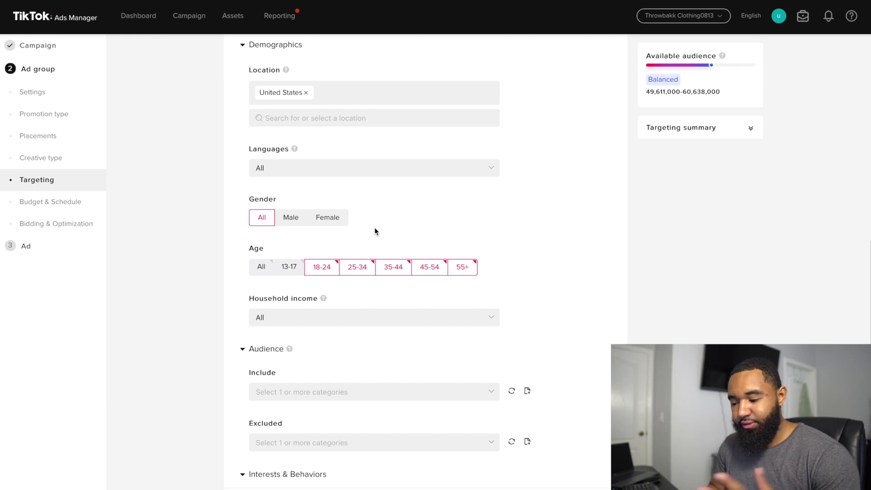
scroll(358, 172, "down", 1)
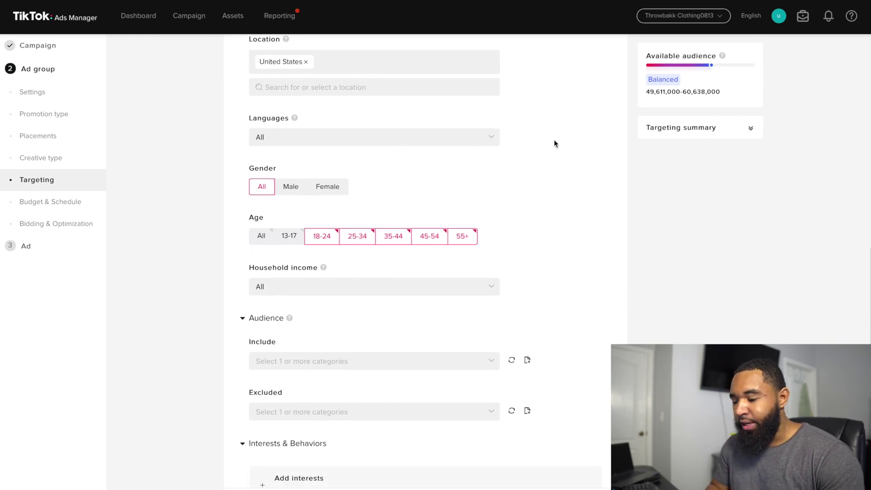
scroll(554, 142, "down", 3)
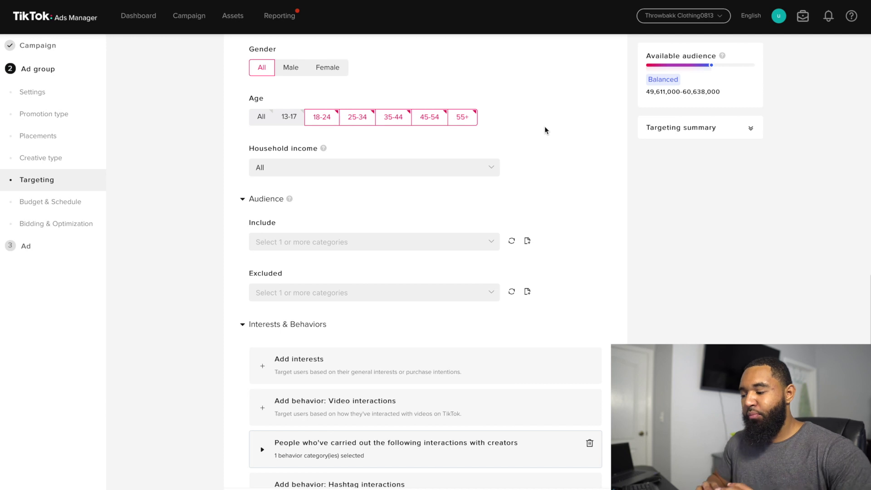
scroll(545, 130, "up", 1)
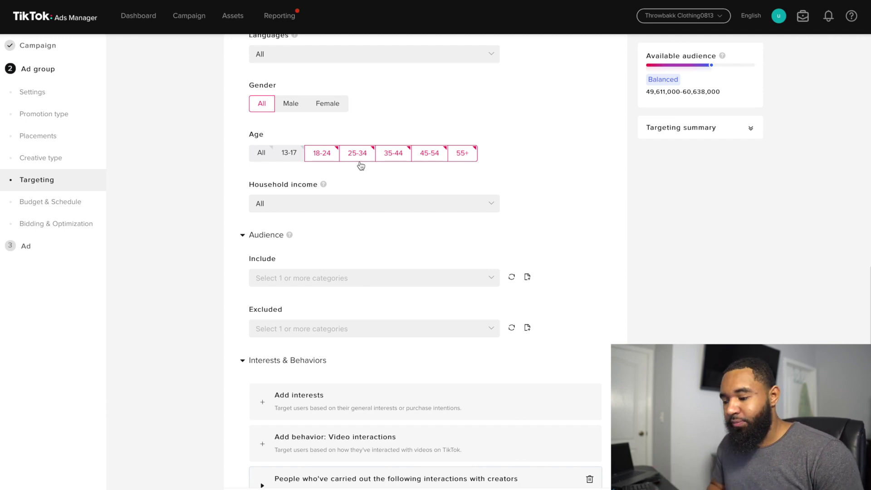
scroll(630, 168, "down", 2)
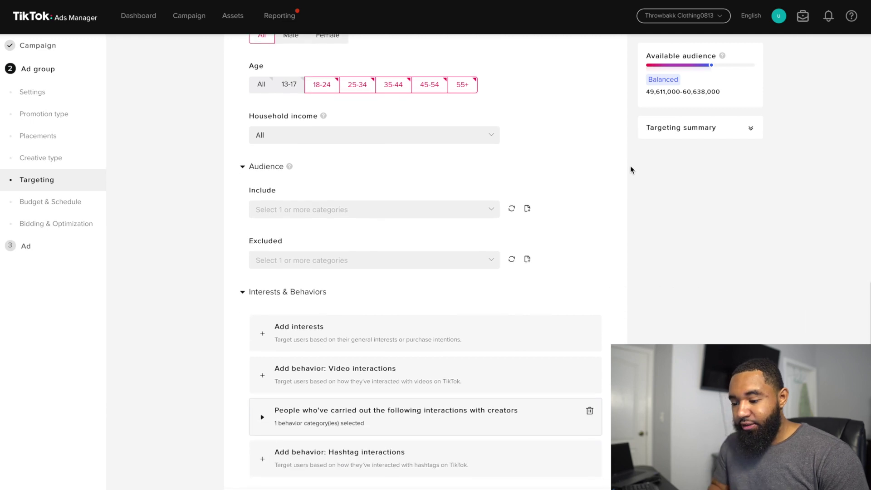
left_click(485, 134)
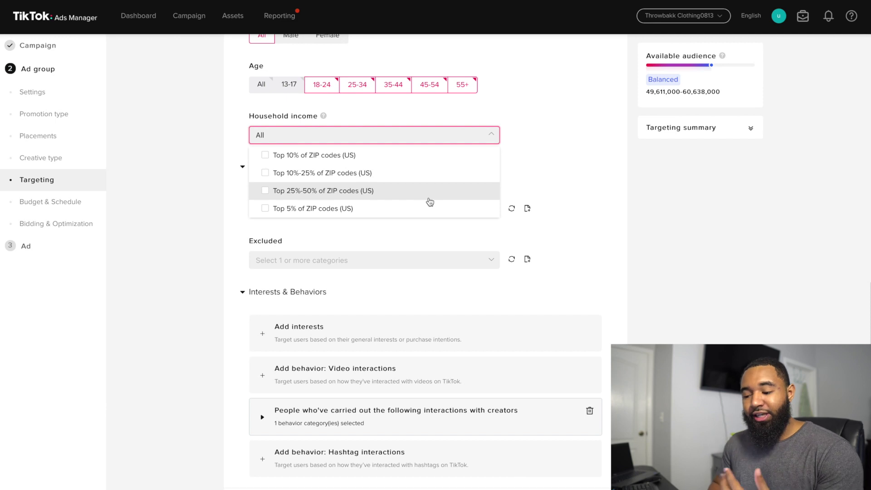
left_click(560, 129)
- Examine the custom and lookalike choices available for the audiences to include in the ad group
scroll(562, 150, "down", 3)
left_click(461, 150)
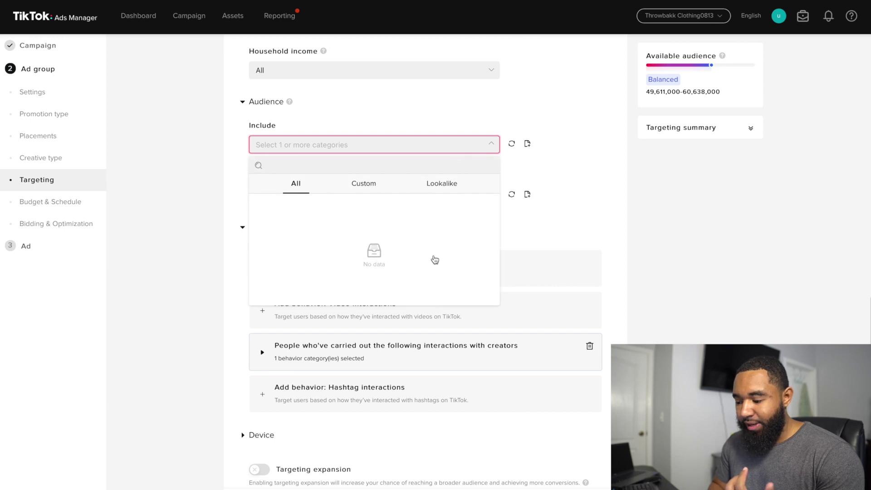
left_click(366, 183)
left_click(447, 184)
left_click(376, 184)
left_click(605, 160)
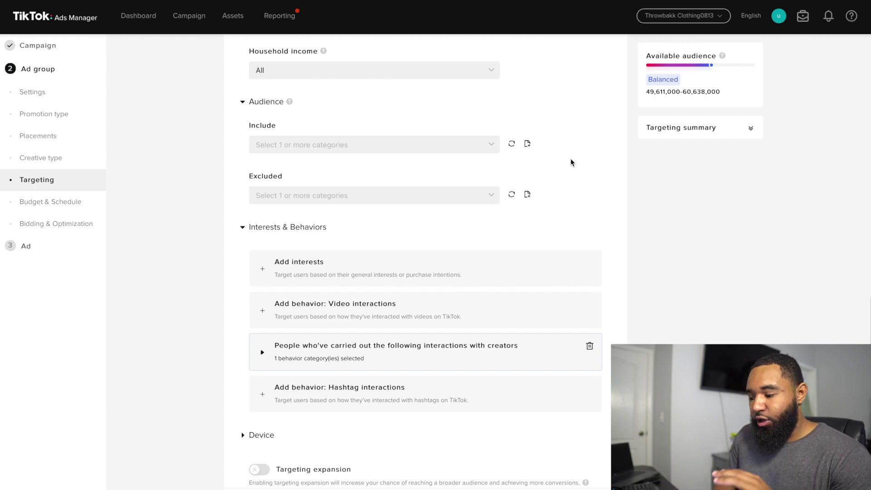
scroll(574, 162, "down", 1)
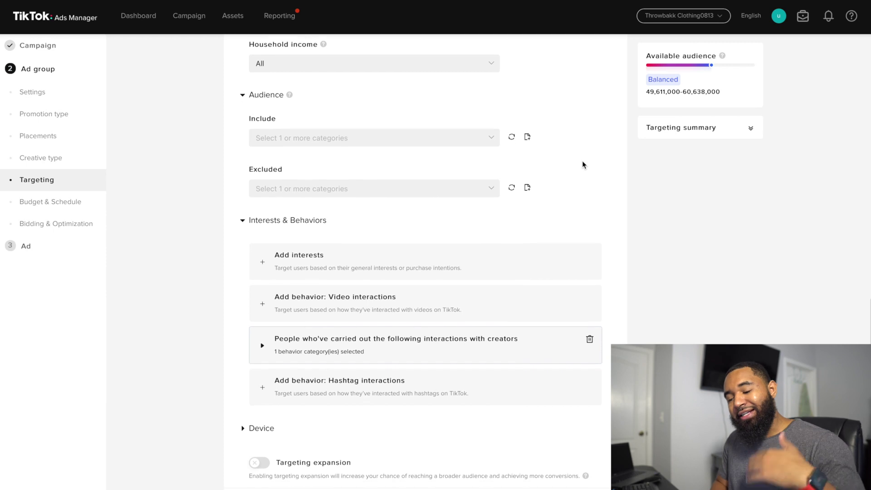
left_click(471, 140)
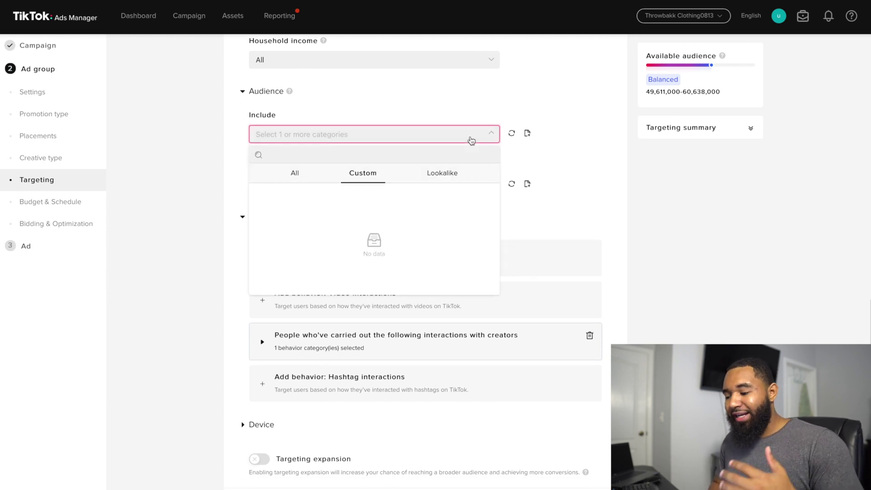
left_click(616, 135)
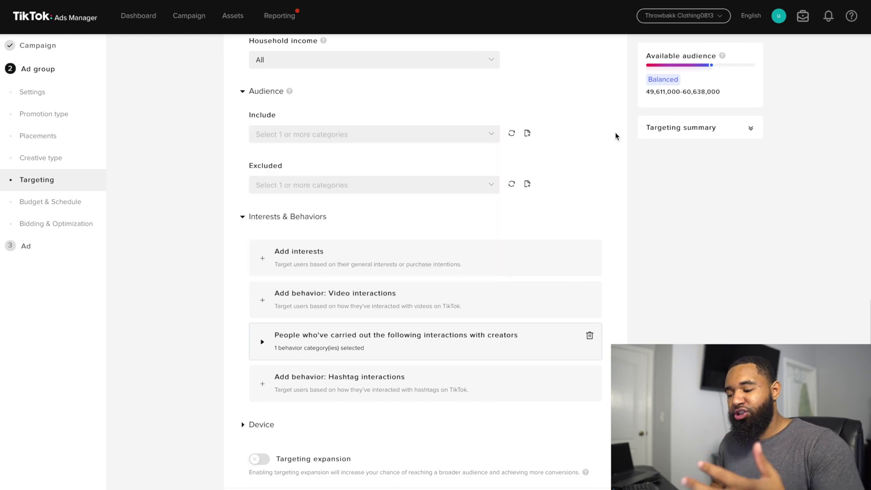
left_click(463, 137)
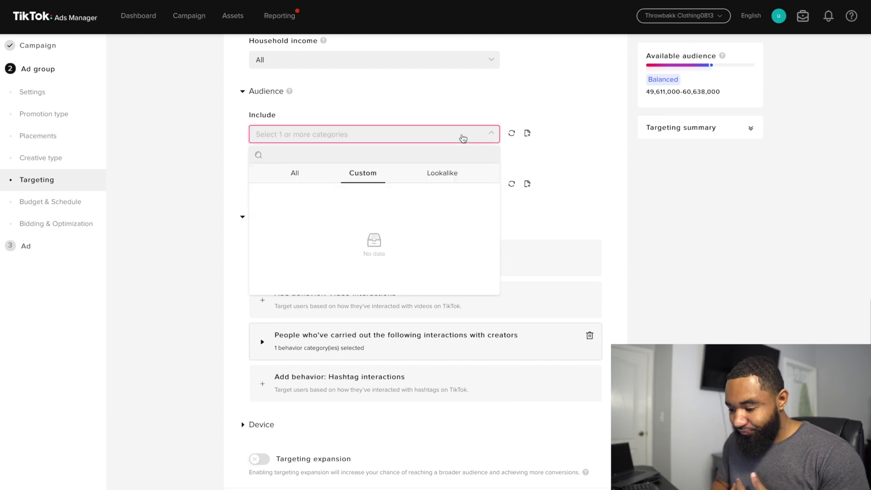
left_click(611, 195)
- Add the hashtag interactions behavior and the interests criterion to the ad group's Interests & Behaviors targeting
scroll(599, 169, "down", 3)
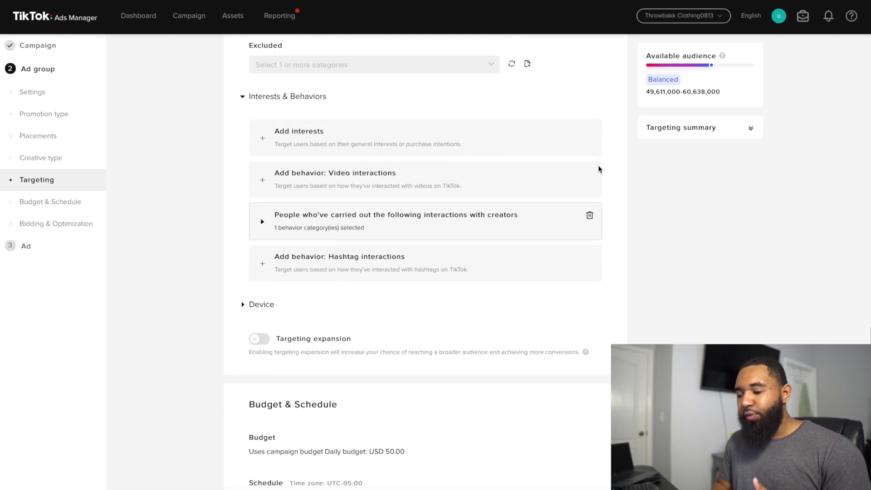
scroll(593, 104, "down", 1)
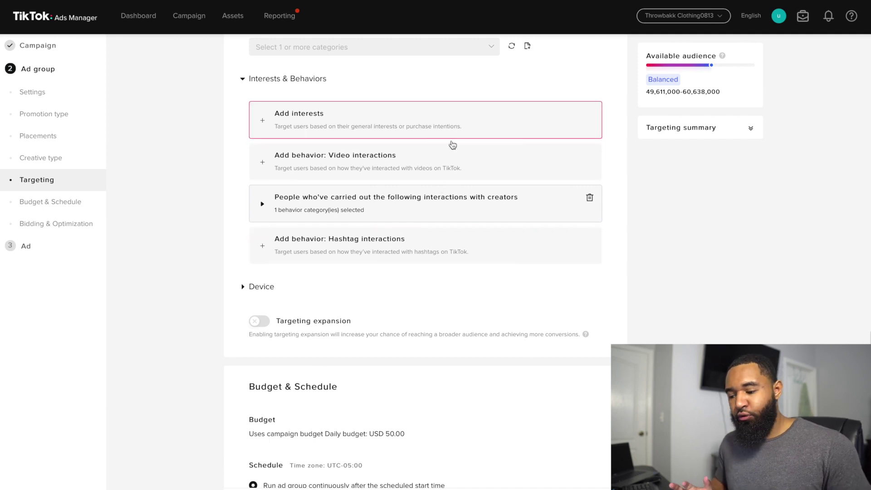
left_click(456, 247)
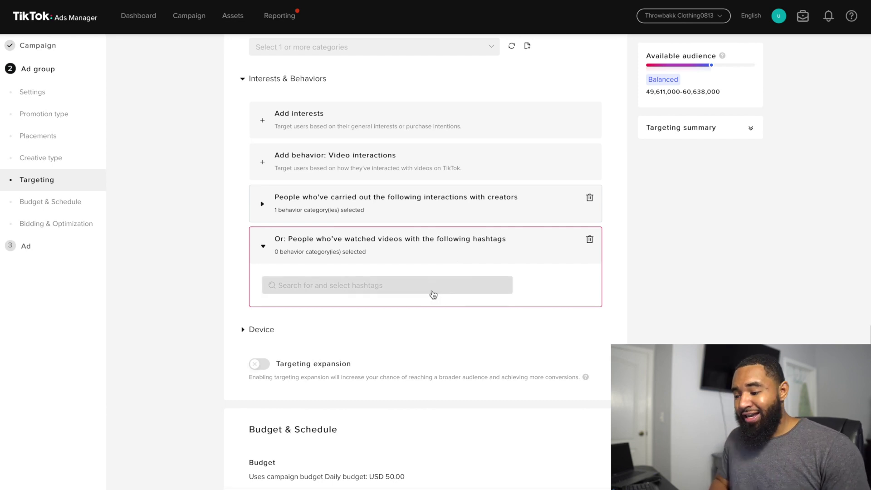
left_click(447, 115)
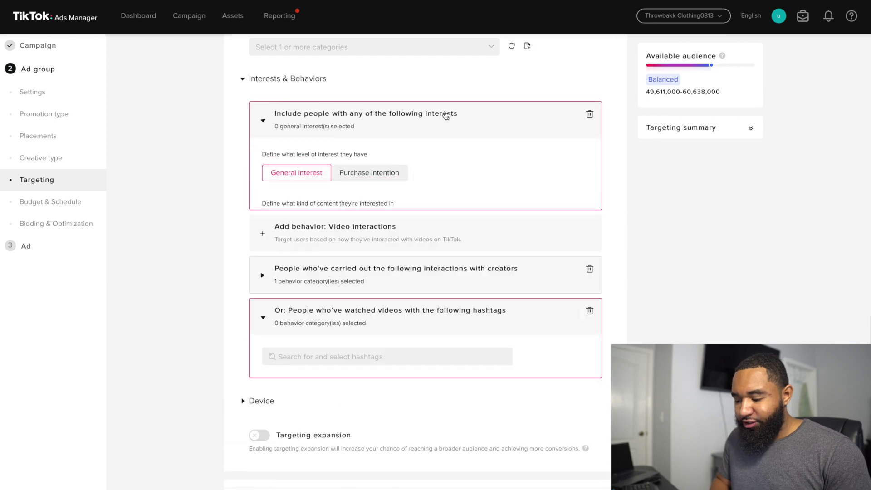
- Try Education as a general interest, look at its similar interests, and remove it from the targeting
left_click(353, 231)
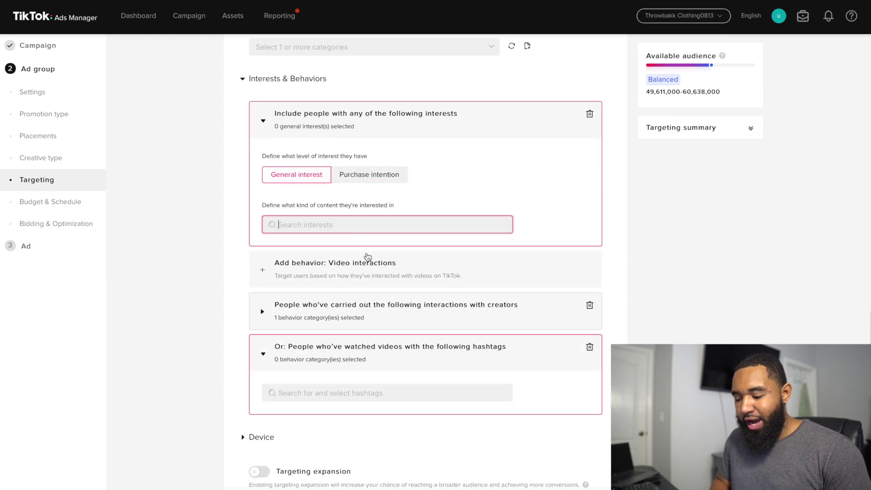
scroll(399, 318, "down", 2)
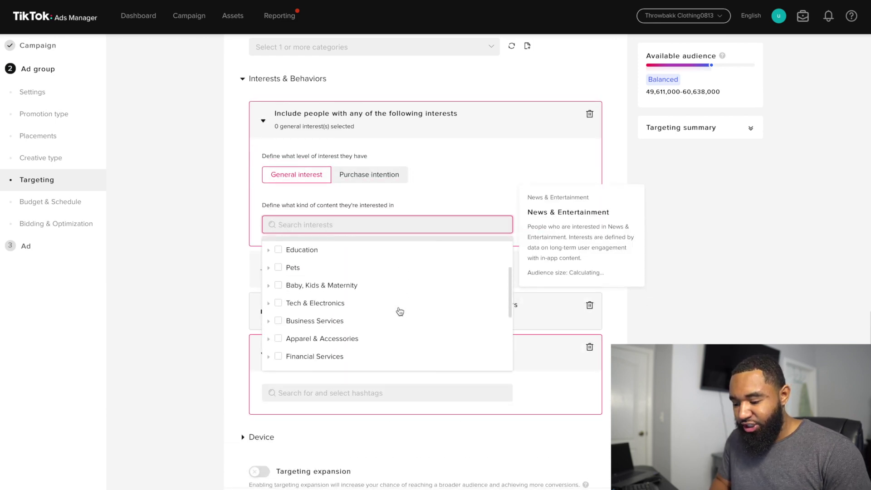
left_click(395, 259)
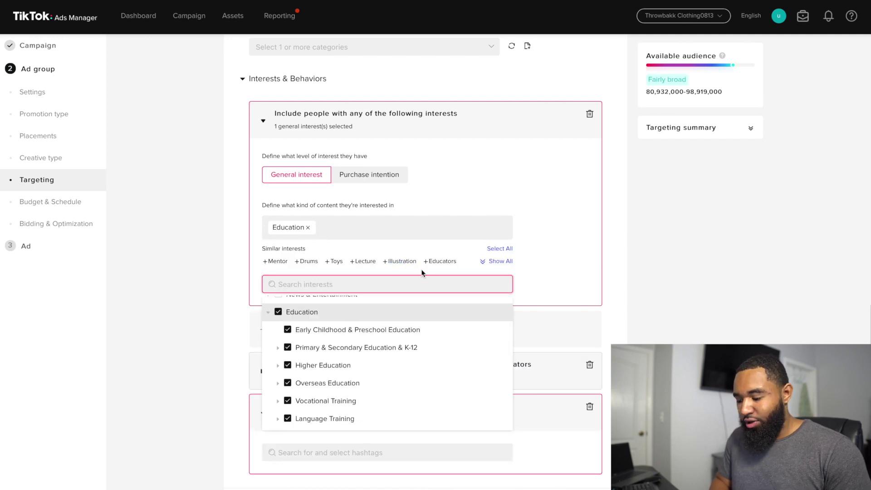
mouse_move(313, 267)
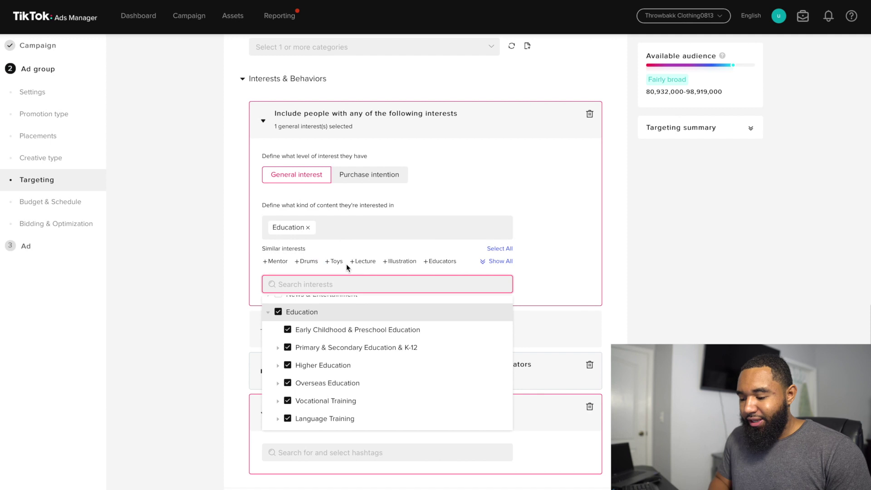
left_click(553, 229)
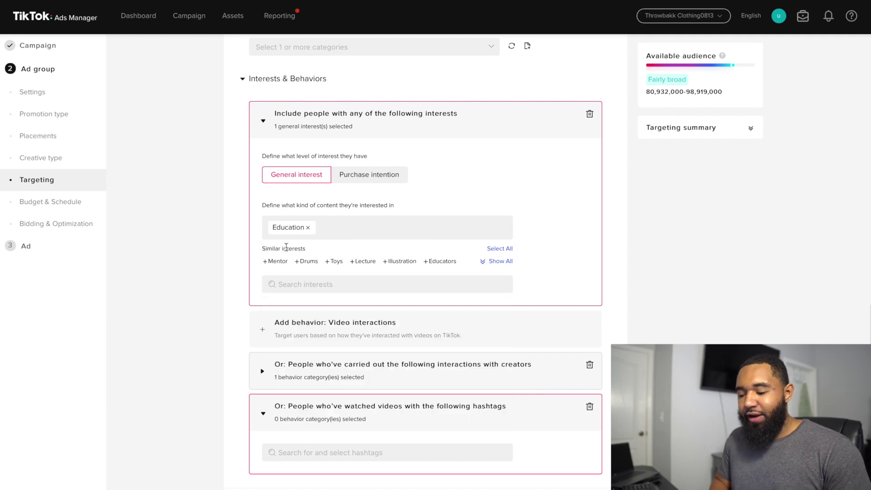
left_click(308, 228)
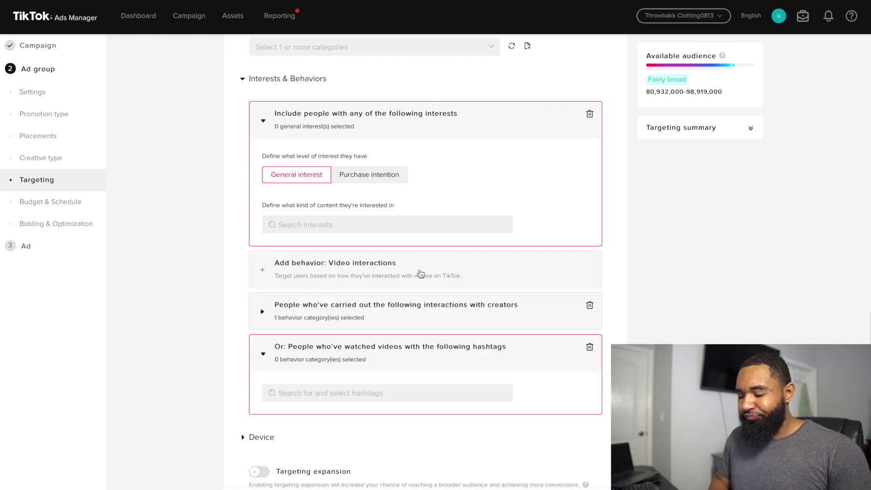
- Browse the full list of general interest categories without selecting any
left_click(404, 226)
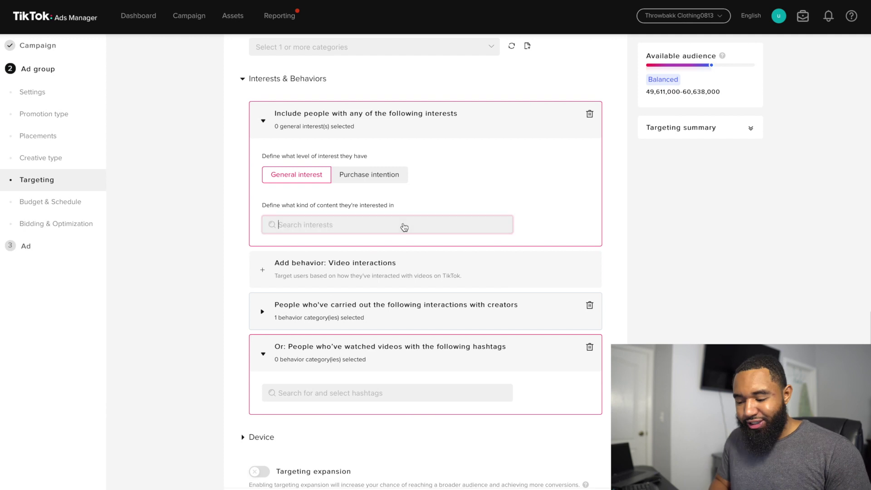
scroll(415, 288, "down", 8)
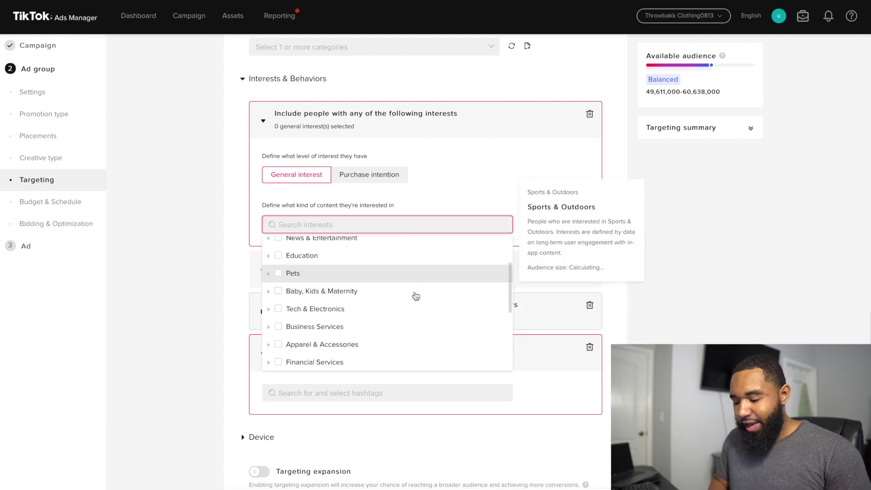
scroll(429, 348, "down", 1)
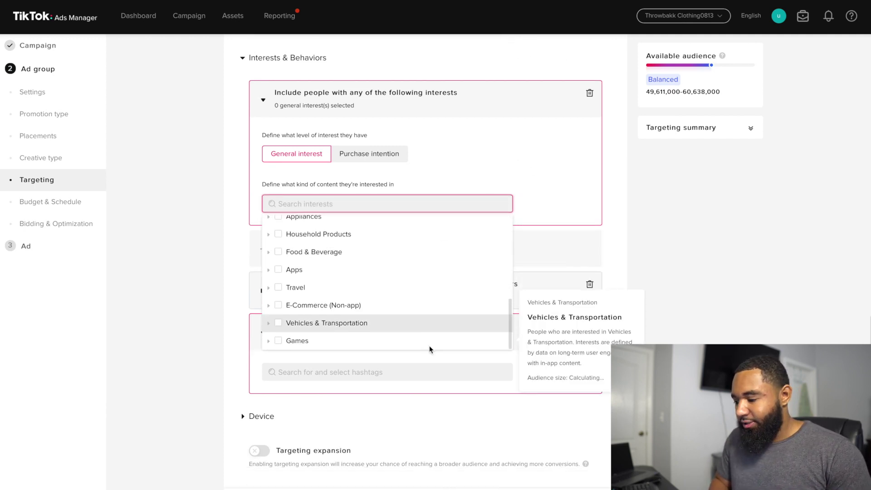
left_click(557, 138)
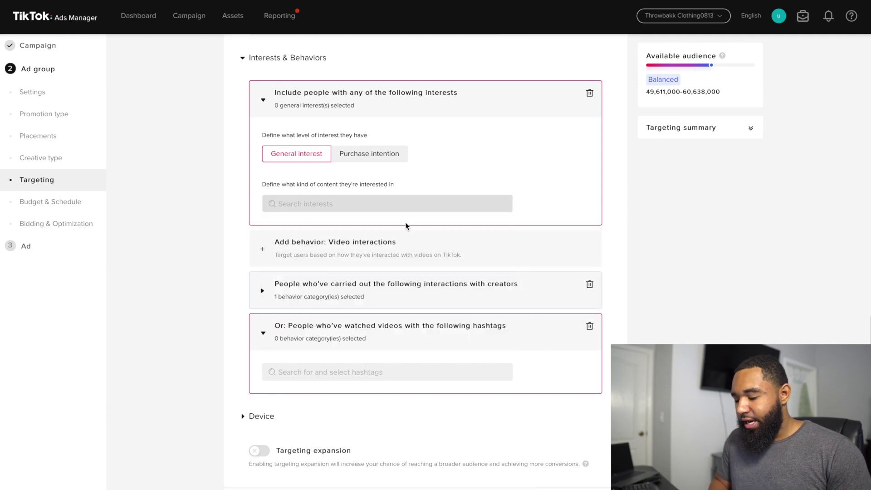
- Look over the behavior and targeting expansion settings, and expand the device targeting options
scroll(533, 203, "down", 3)
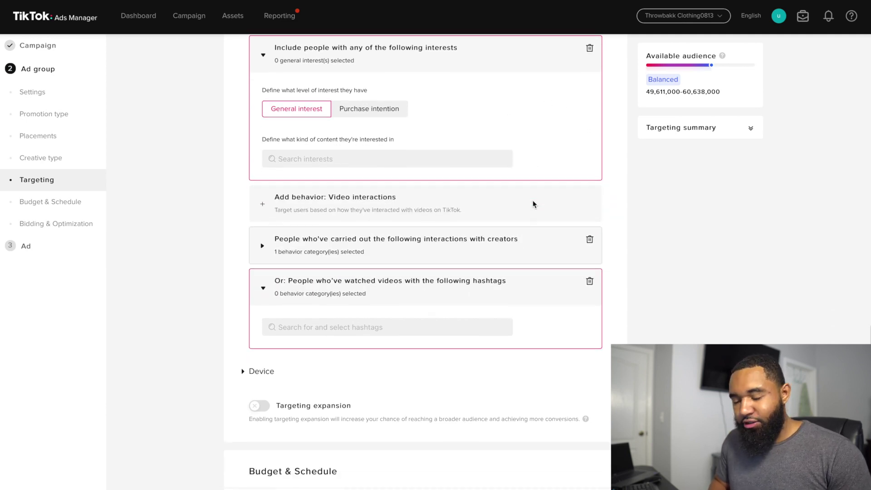
scroll(534, 203, "down", 4)
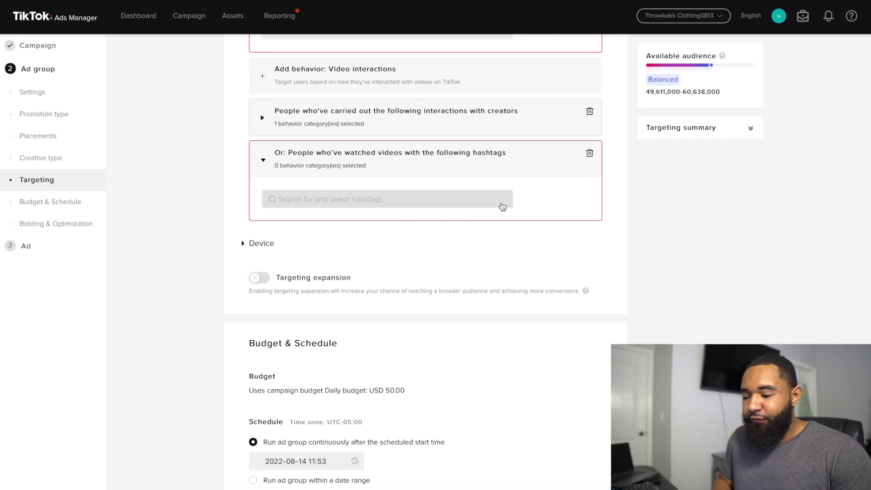
scroll(502, 206, "down", 7)
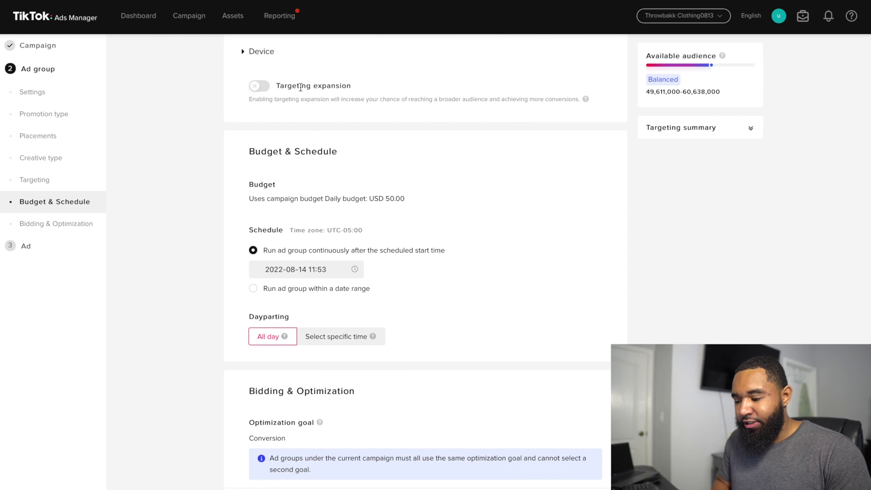
scroll(447, 127, "up", 1)
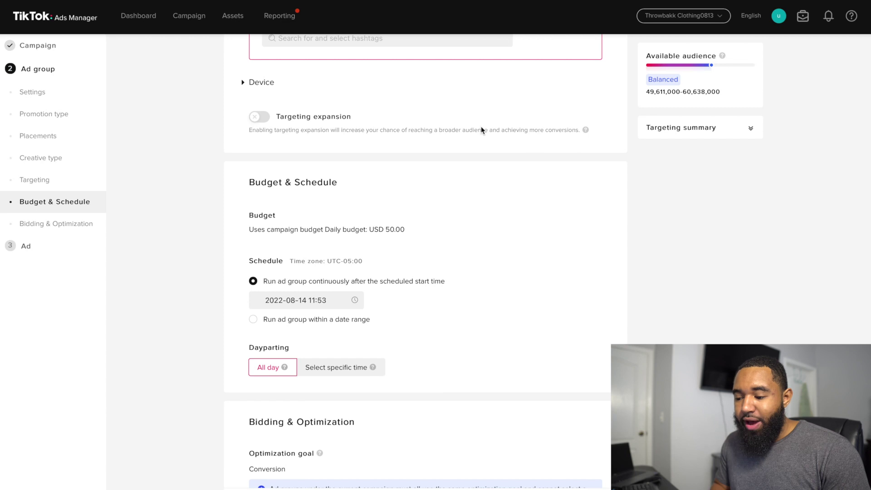
left_click(248, 84)
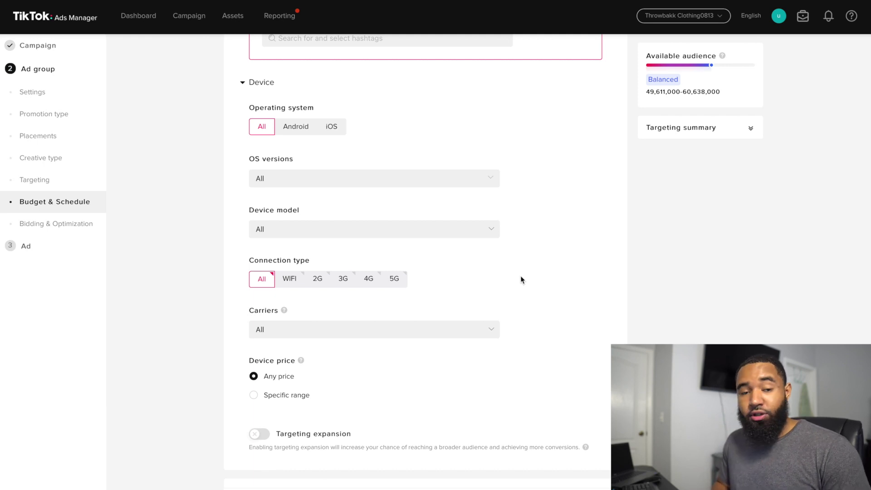
- Review the remaining device settings and the ad group's budget, schedule and bidding settings
scroll(472, 249, "down", 6)
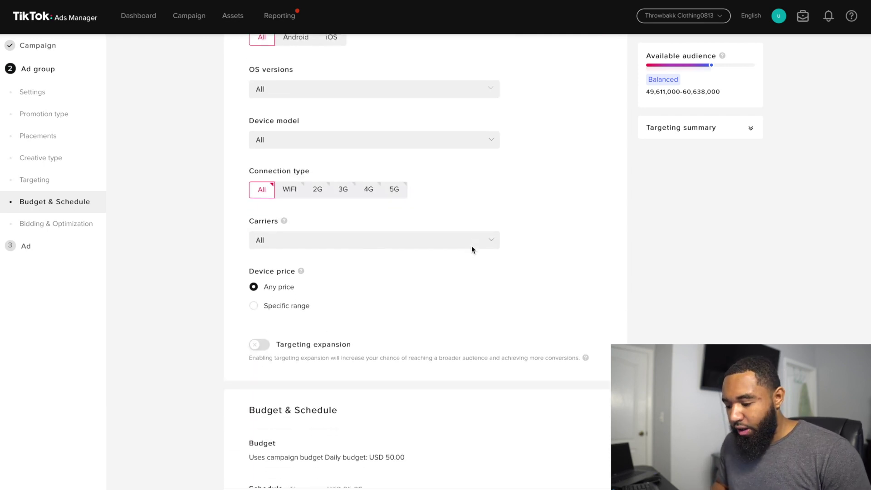
scroll(472, 250, "down", 3)
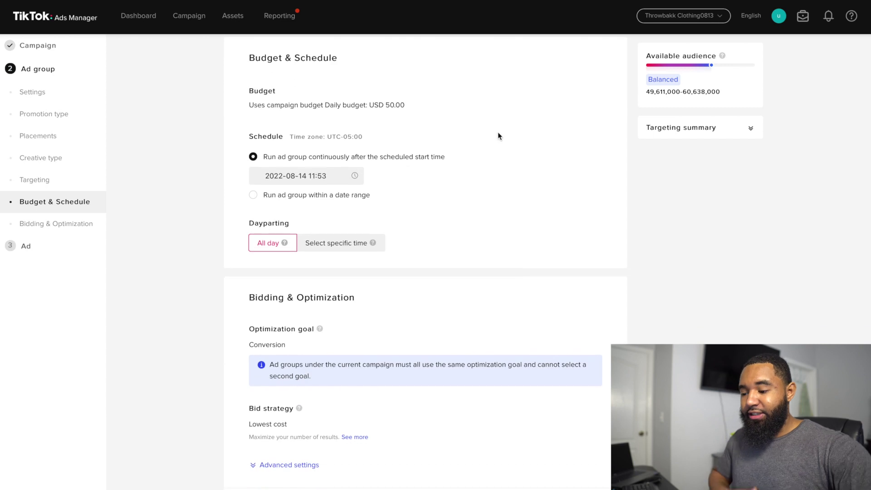
scroll(498, 137, "up", 1)
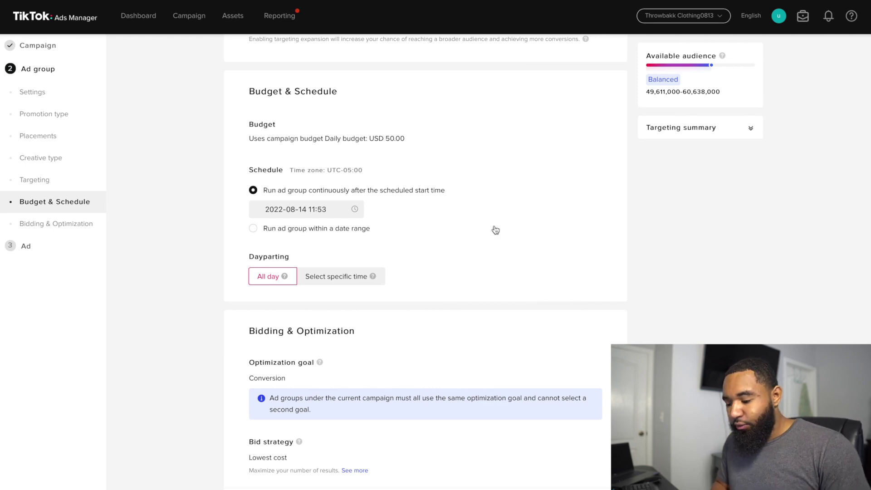
- Look at the dayparting grid for selecting specific times, and return dayparting to All day
scroll(496, 230, "down", 1)
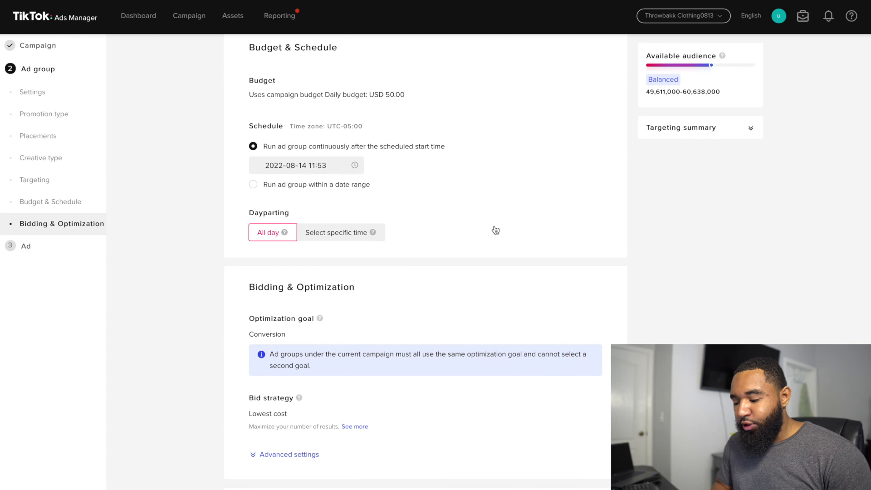
left_click(341, 235)
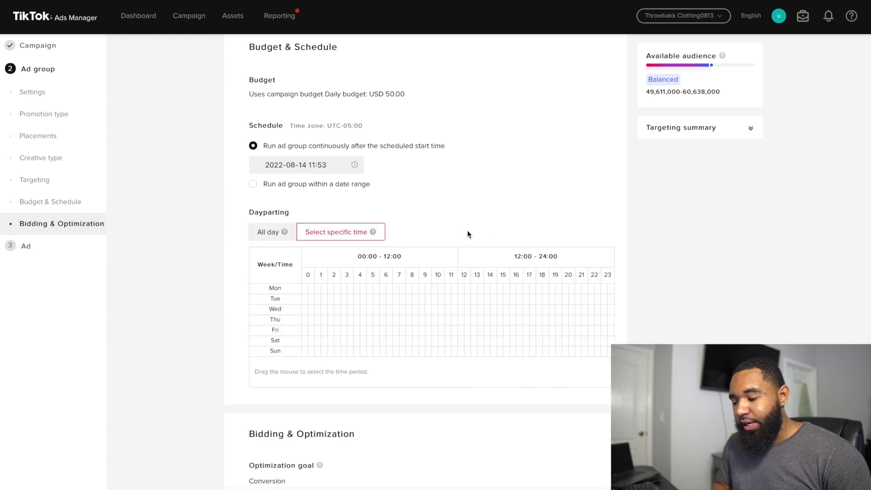
scroll(467, 234, "down", 1)
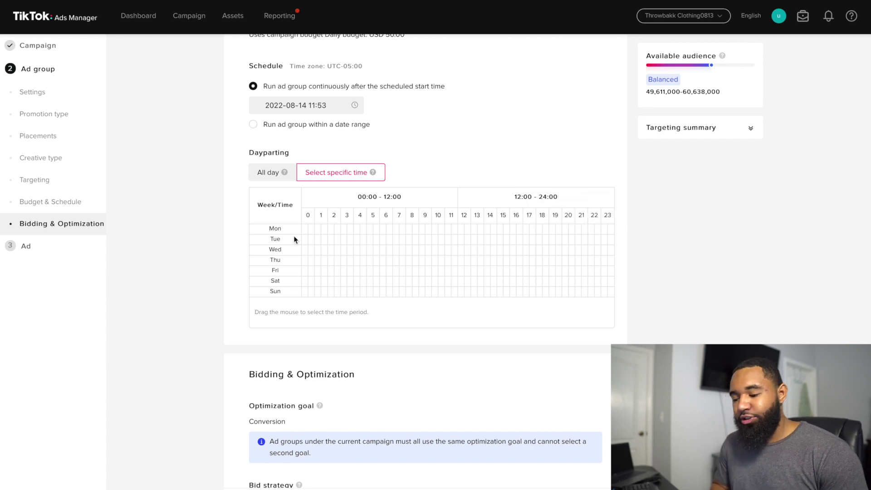
left_click(272, 175)
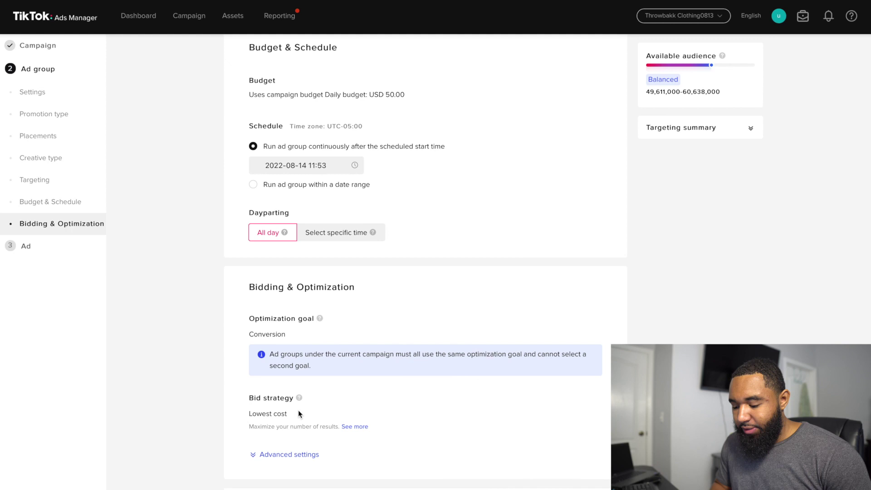
- Expand the advanced bidding and optimization settings and review the billing event and delivery type
left_click(302, 455)
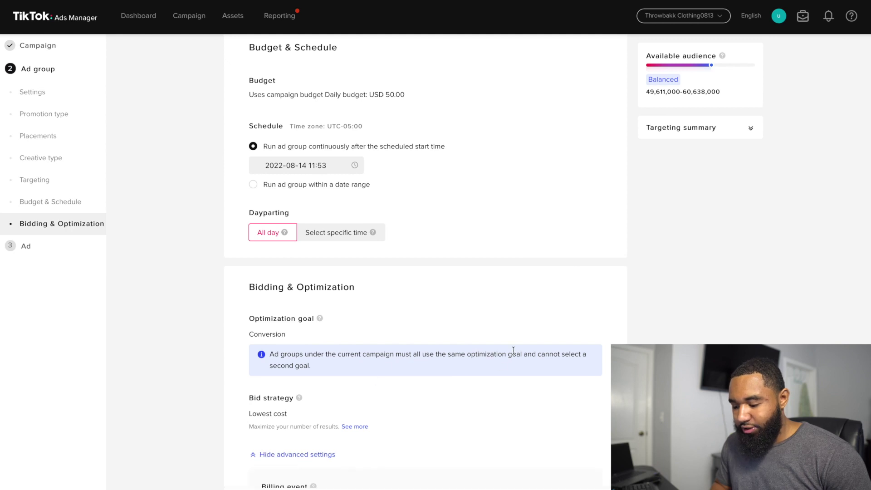
scroll(514, 350, "down", 3)
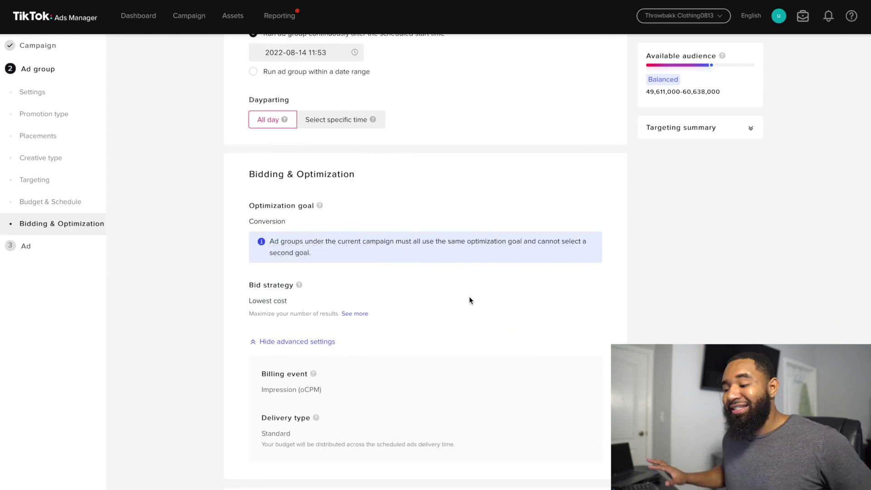
scroll(486, 290, "up", 2)
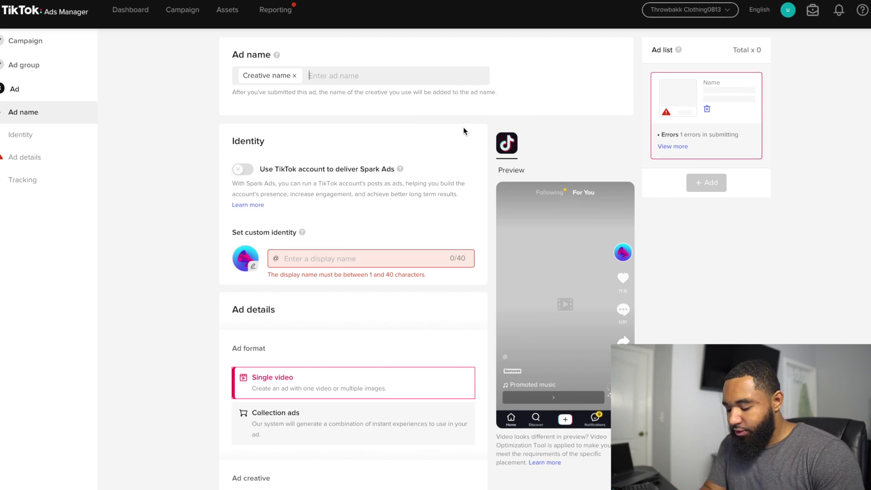
- Name the ad "Shopify test creative" after the creative name tag
type("Shopi")
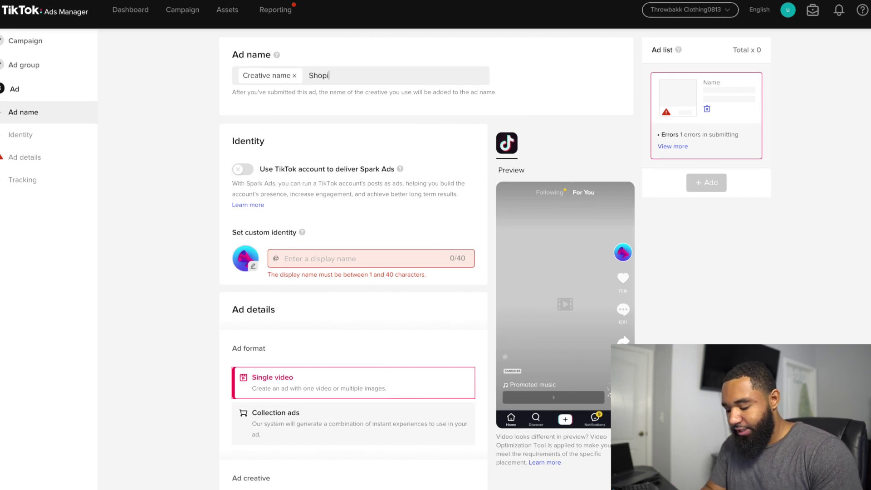
type("fy ")
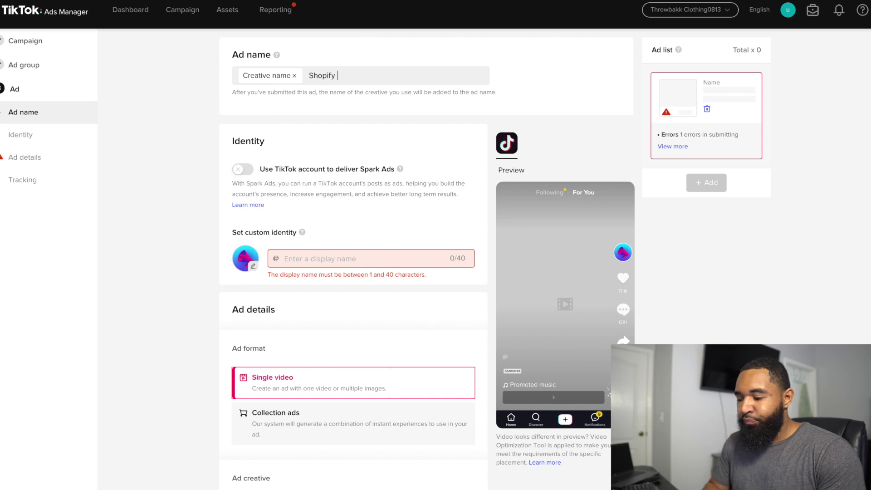
type("test creative")
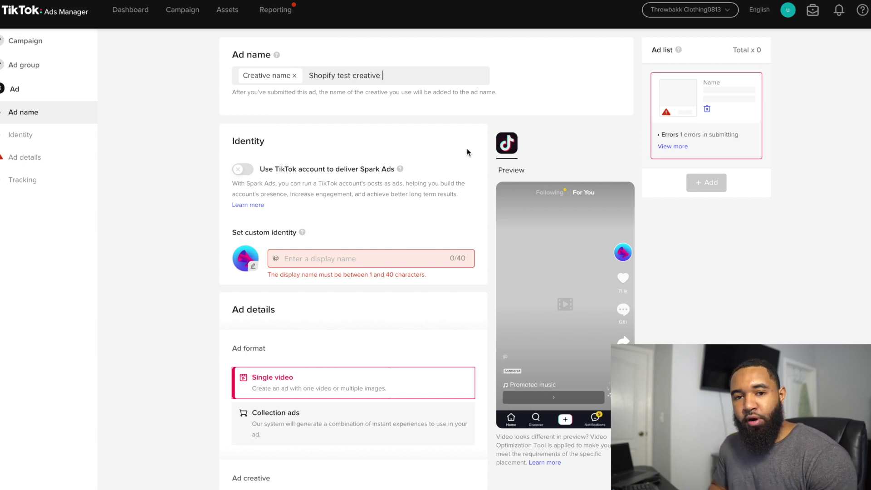
- Turn on Spark Ads delivery to look at the TikTok account options, and turn it back off
scroll(421, 176, "down", 1)
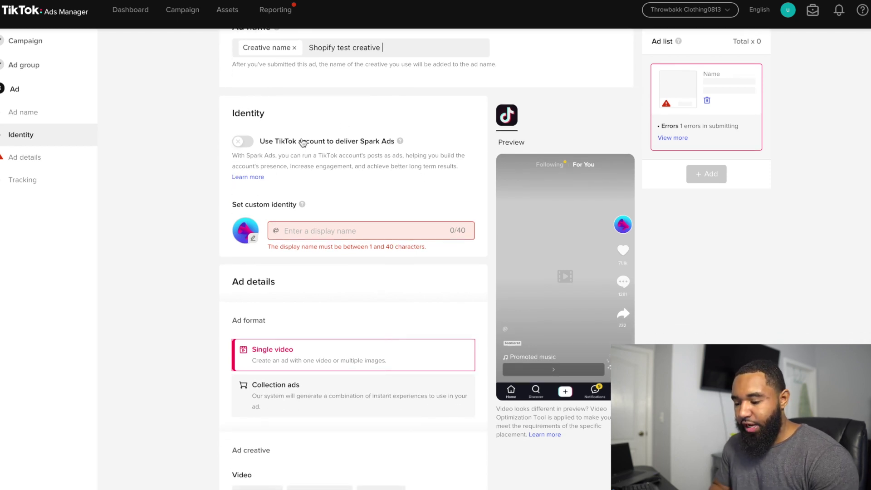
left_click(245, 142)
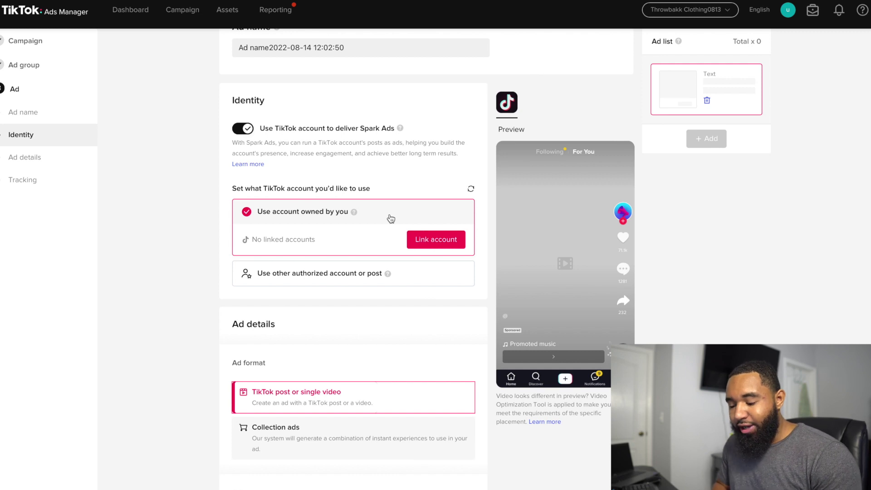
left_click(243, 128)
- Enter the advertiser's handle as the display name of the ad's custom identity
scroll(344, 217, "down", 2)
scroll(396, 303, "down", 2)
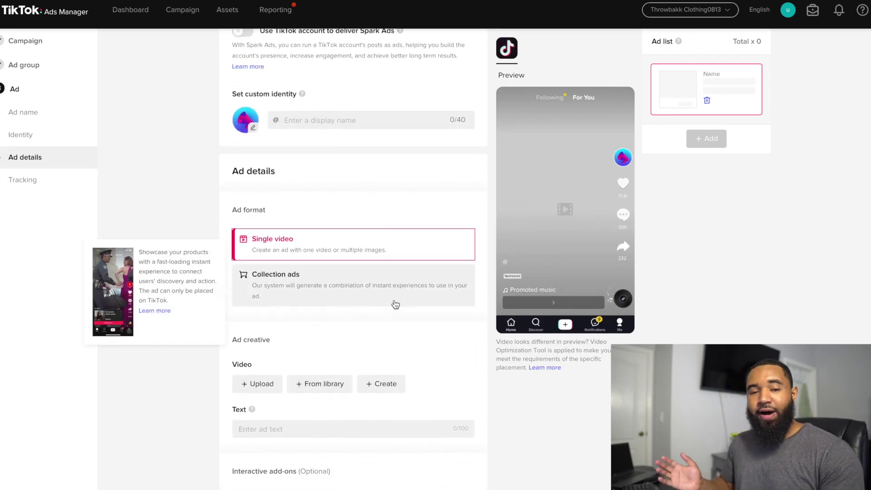
scroll(444, 309, "up", 2)
left_click(337, 163)
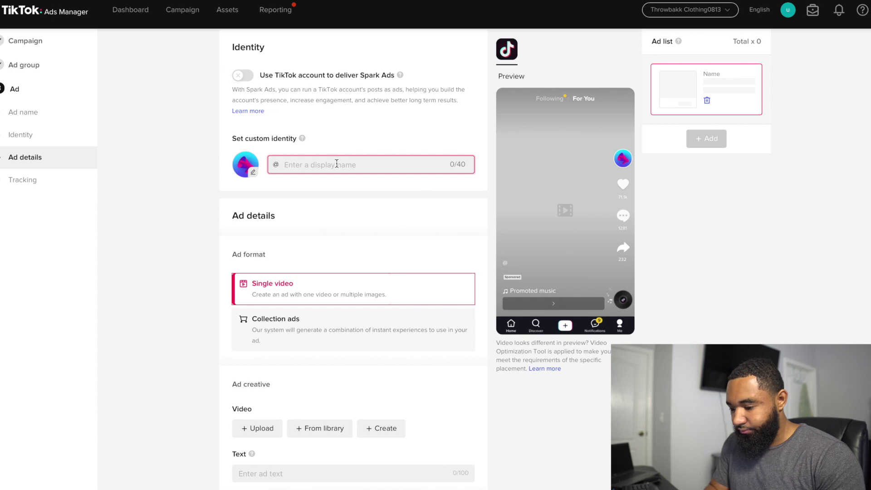
type("t")
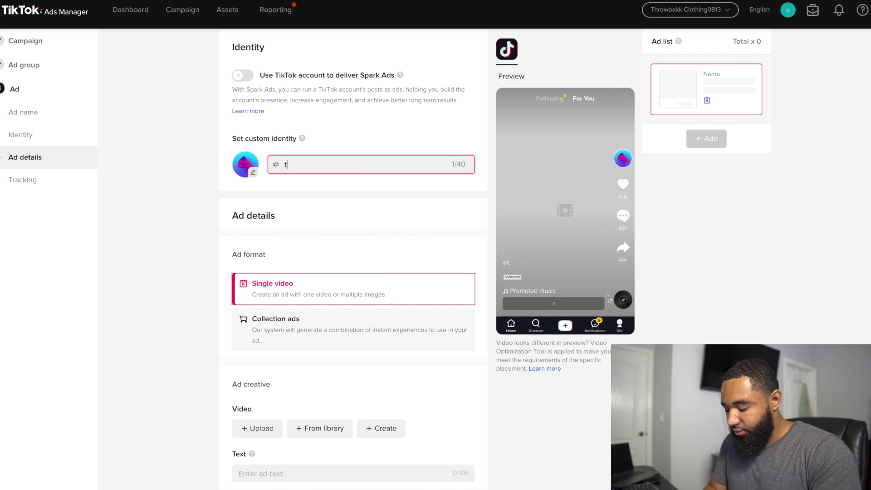
type("AL")
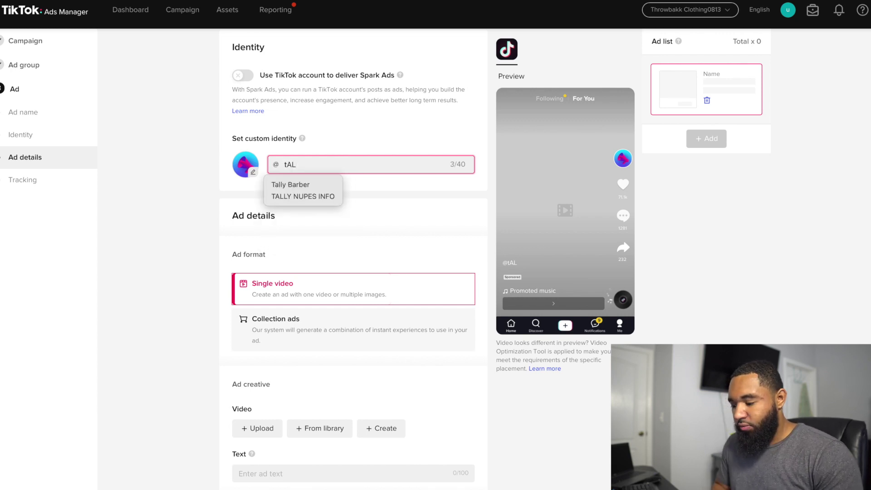
type("KINWITHTONIO")
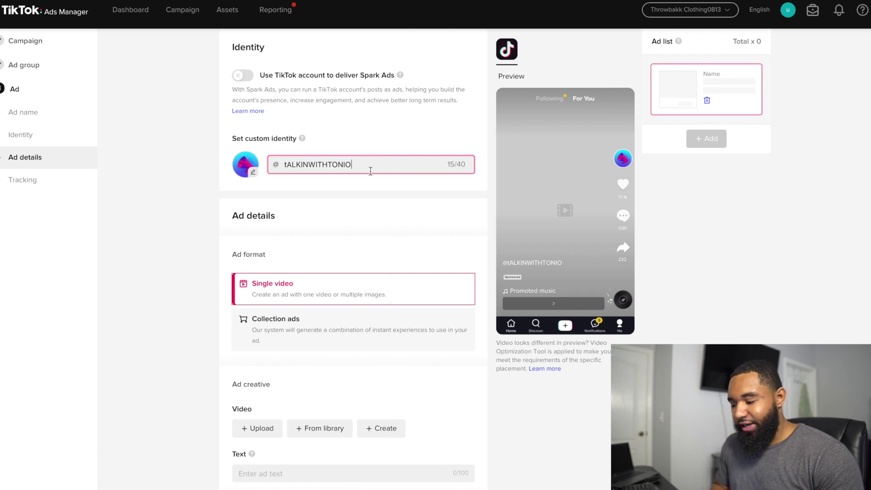
- Try the Collection ads format, and return the ad format to Single video
scroll(552, 222, "down", 1)
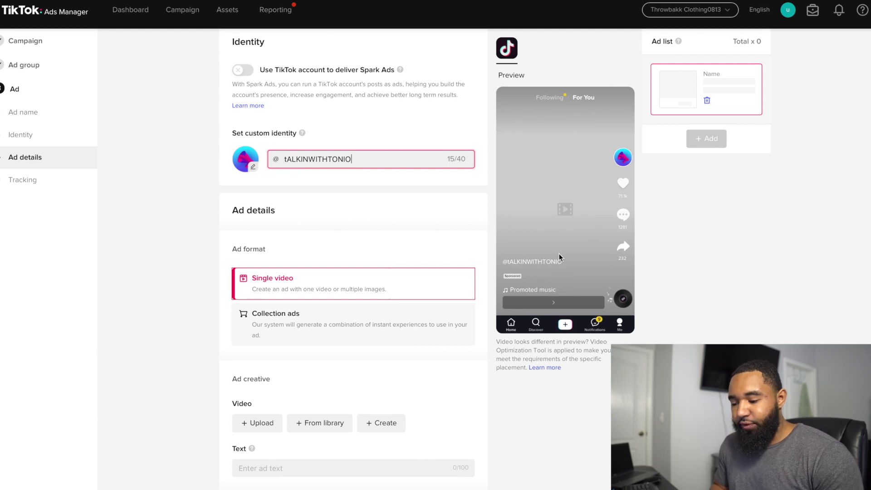
scroll(558, 248, "down", 2)
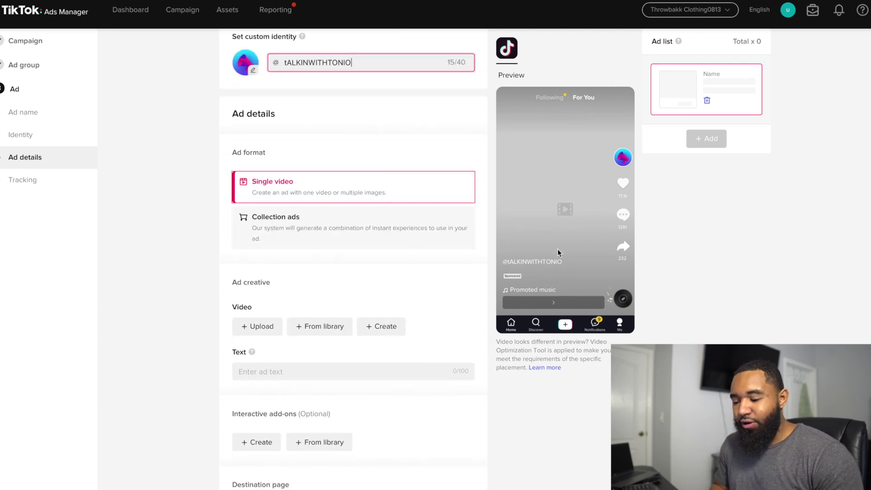
left_click(334, 217)
left_click(336, 193)
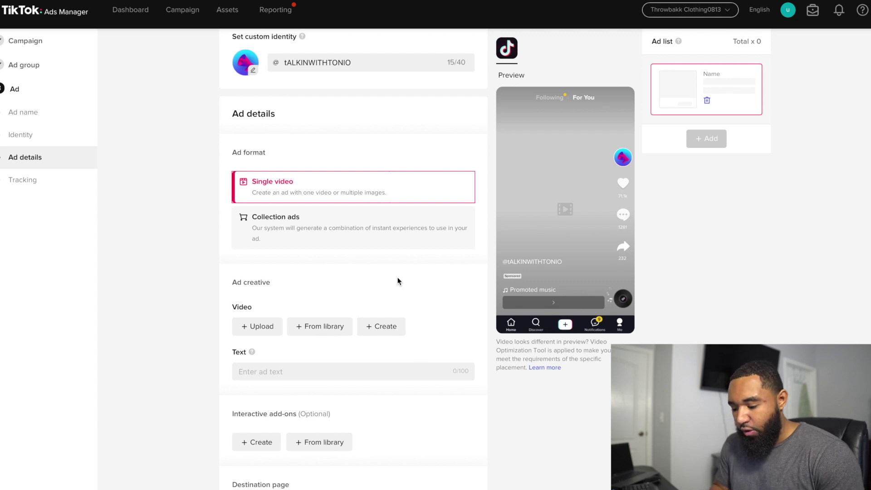
- Look at the video upload options and file requirements for the ad creative, and close them without uploading
scroll(397, 281, "down", 3)
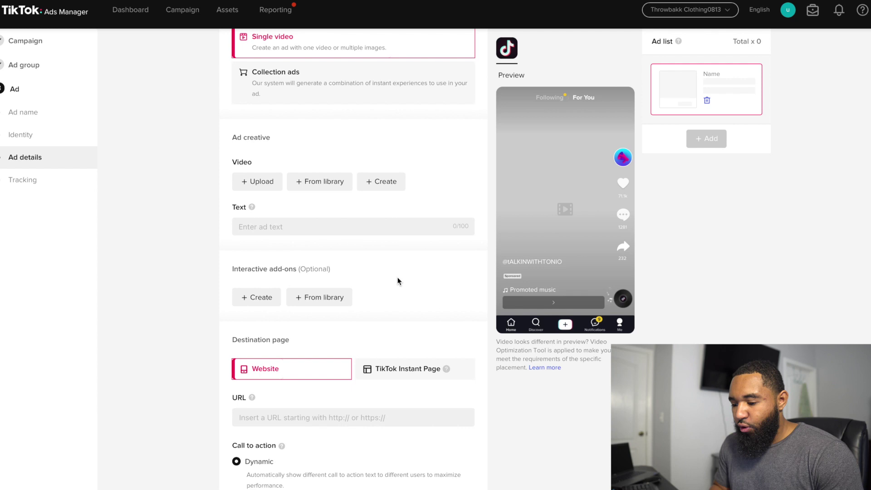
left_click(252, 187)
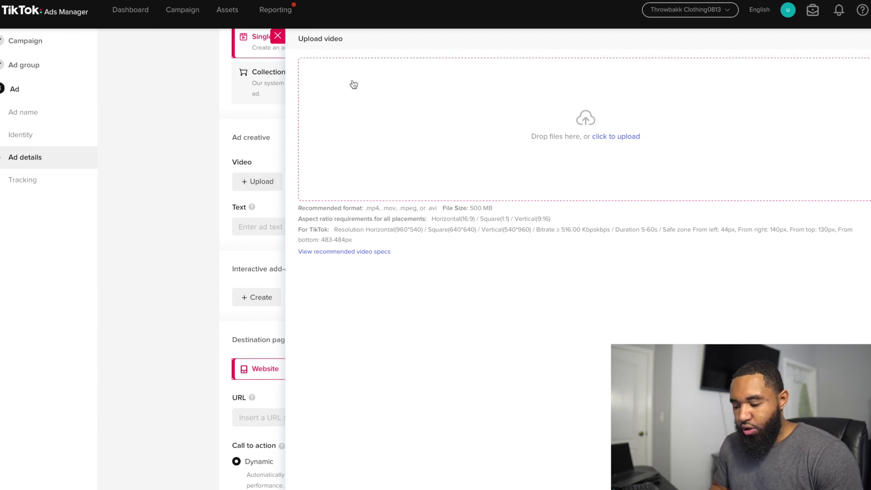
left_click(278, 35)
scroll(417, 296, "down", 3)
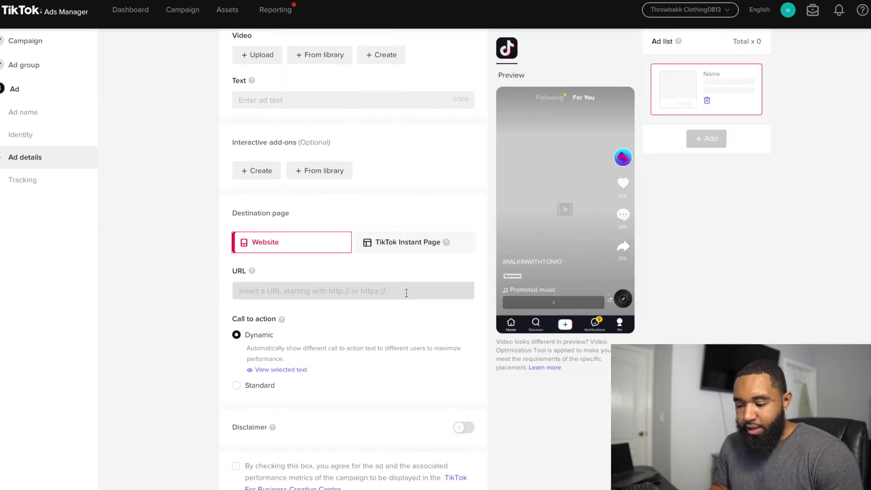
scroll(388, 289, "down", 1)
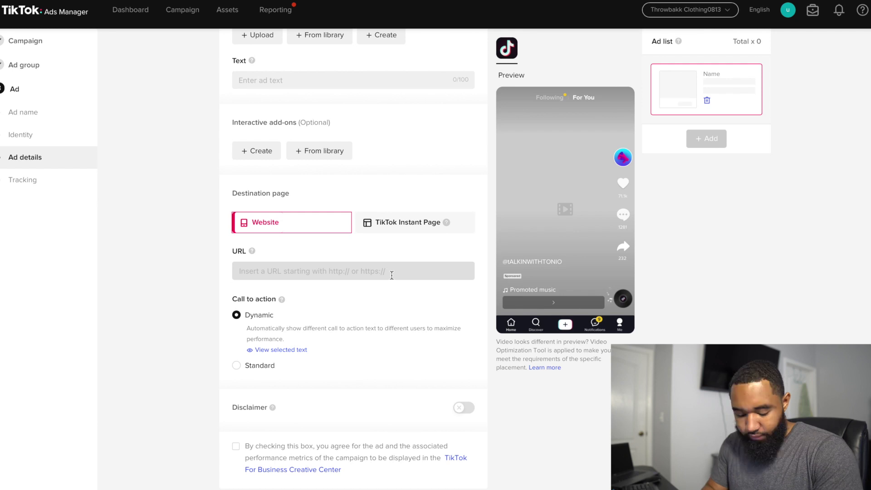
left_click(393, 273)
type("WWW.THROWBAKKCLOTHING.COM")
- Agree to display the ad and its performance metrics in the TikTok For Business Creative Center
scroll(381, 268, "down", 2)
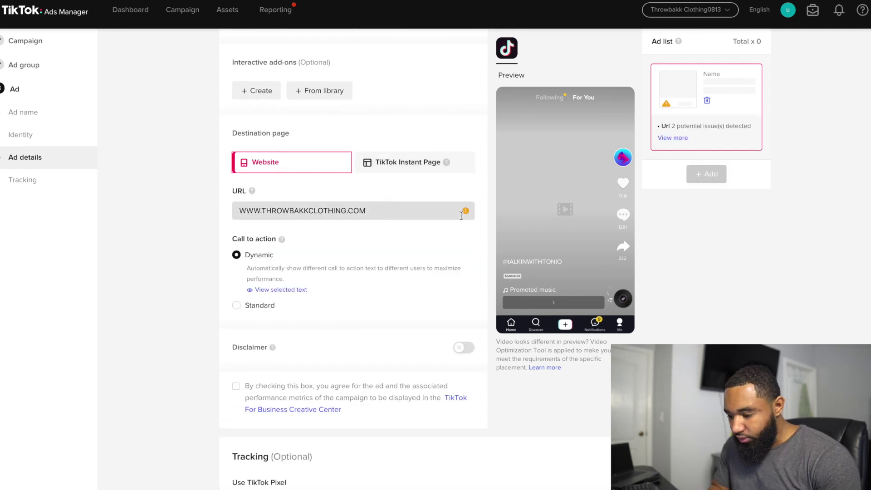
scroll(443, 347, "down", 5)
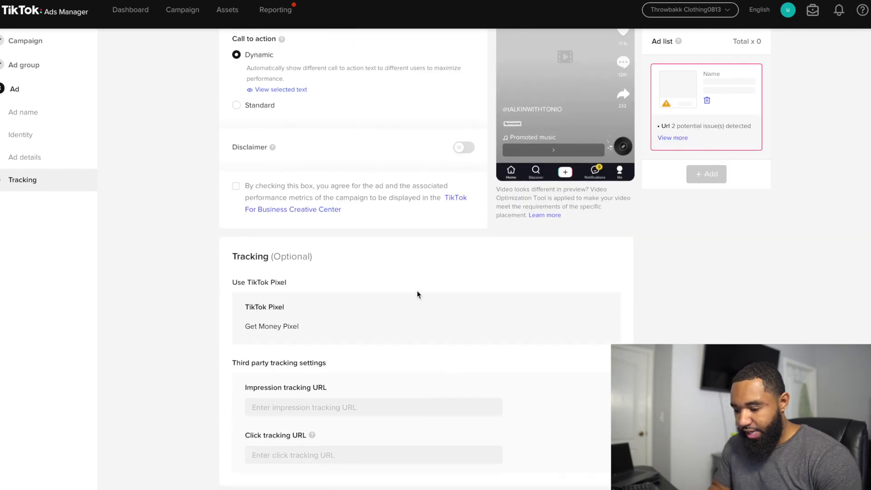
left_click(236, 189)
- Set the ad's call to action to Standard with the text Learn more, and review the tracking settings
scroll(366, 201, "up", 3)
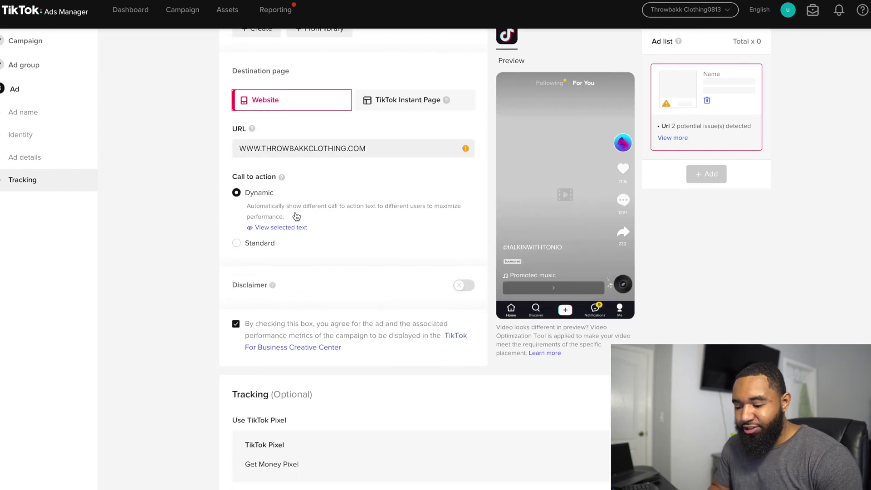
left_click(236, 243)
left_click(318, 239)
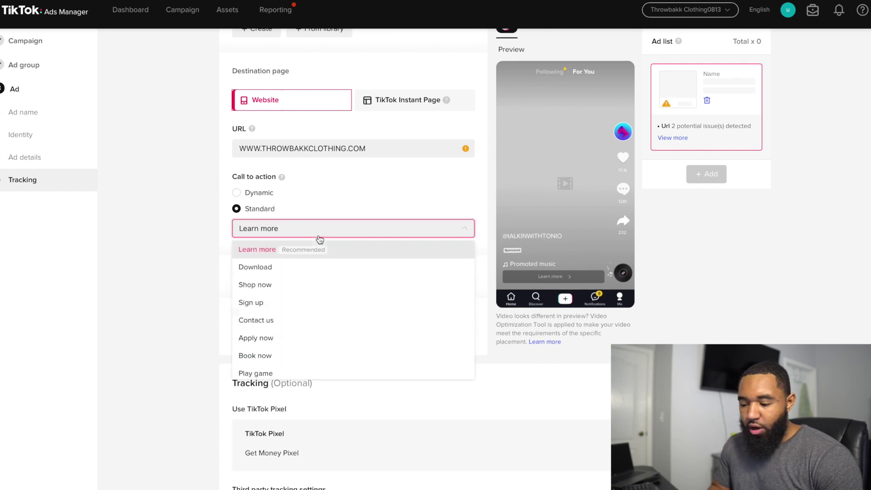
left_click(353, 256)
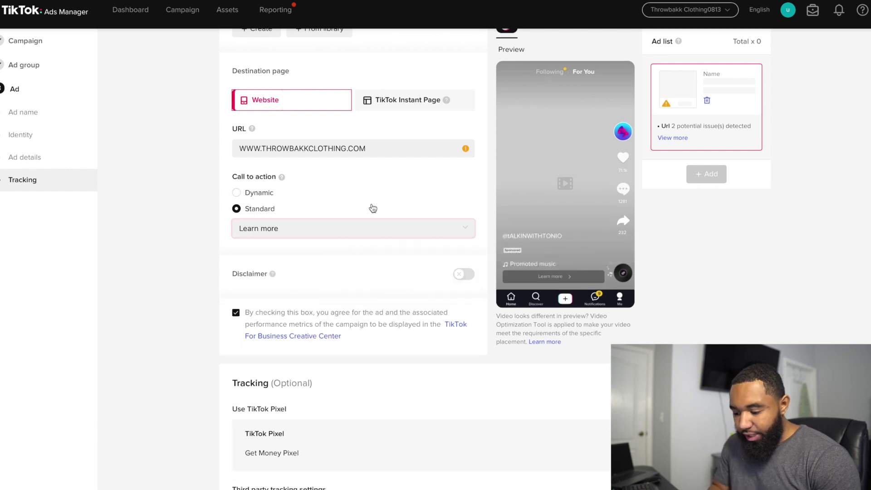
scroll(373, 202, "down", 3)
scroll(379, 216, "up", 1)
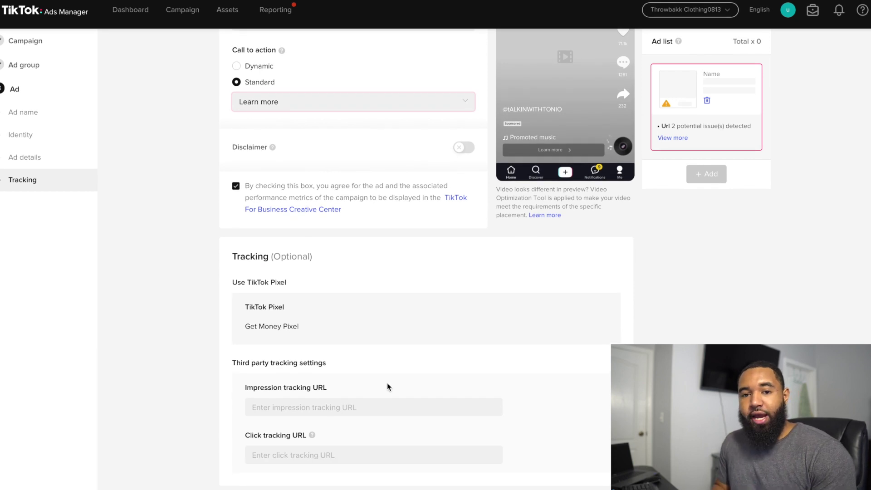